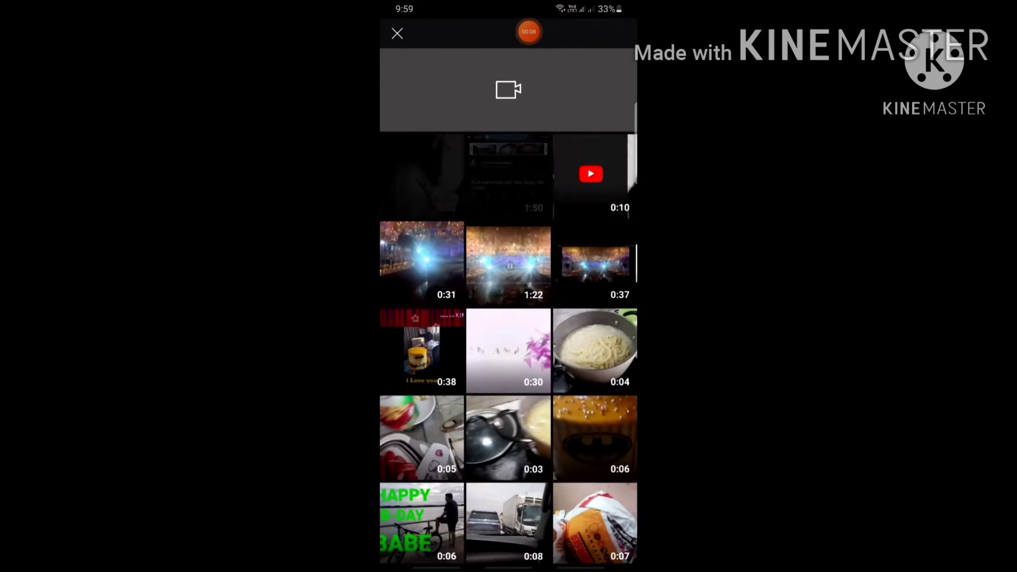
Scroll through the gallery and choose the 10:10 cooking video for upload
{"action": "scroll", "coordinate": [509, 347], "scroll_direction": "down", "scroll_amount": 2}
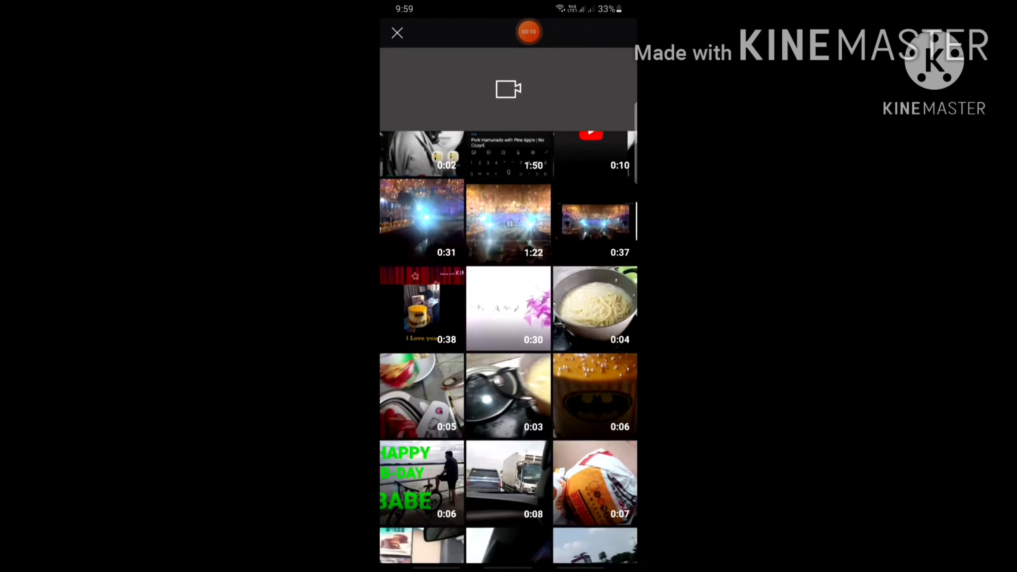
{"action": "scroll", "coordinate": [508, 347], "scroll_direction": "down", "scroll_amount": 2}
{"action": "scroll", "coordinate": [509, 347], "scroll_direction": "down", "scroll_amount": 2}
{"action": "scroll", "coordinate": [508, 347], "scroll_direction": "down", "scroll_amount": 2}
{"action": "scroll", "coordinate": [508, 328], "scroll_direction": "down", "scroll_amount": 2}
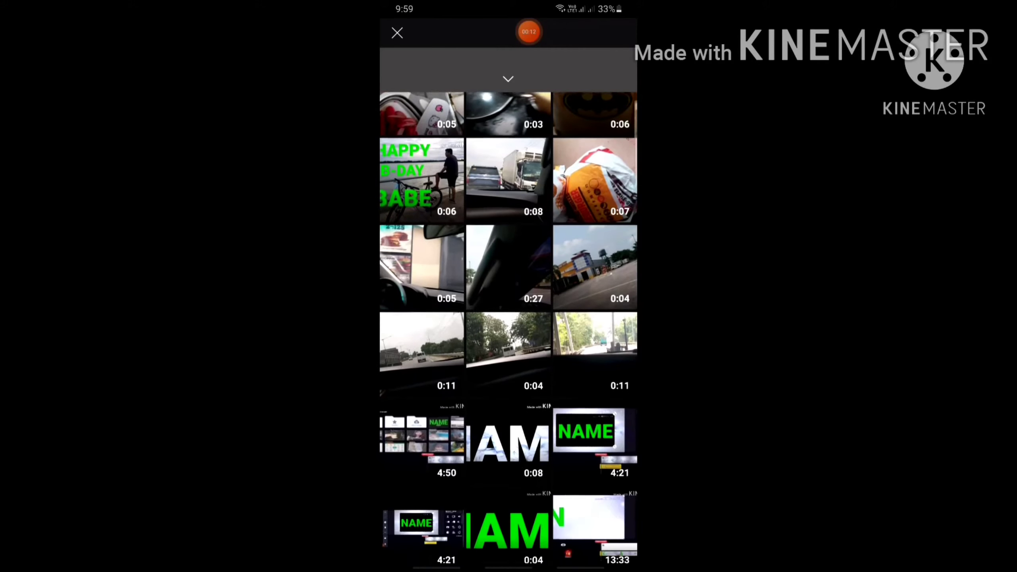
{"action": "scroll", "coordinate": [508, 327], "scroll_direction": "down", "scroll_amount": 2}
{"action": "scroll", "coordinate": [508, 327], "scroll_direction": "down", "scroll_amount": 1}
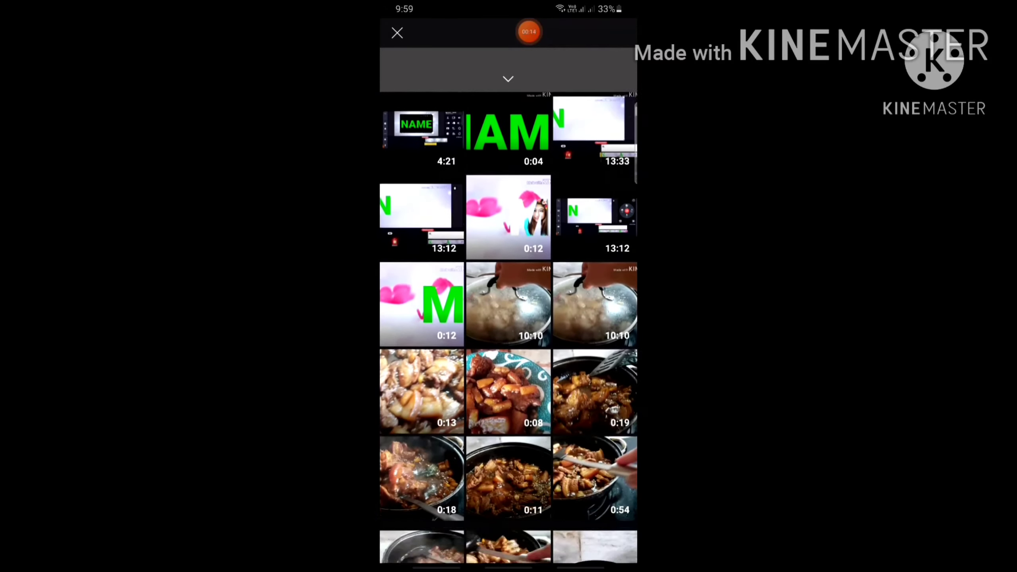
{"action": "left_click", "coordinate": [508, 332]}
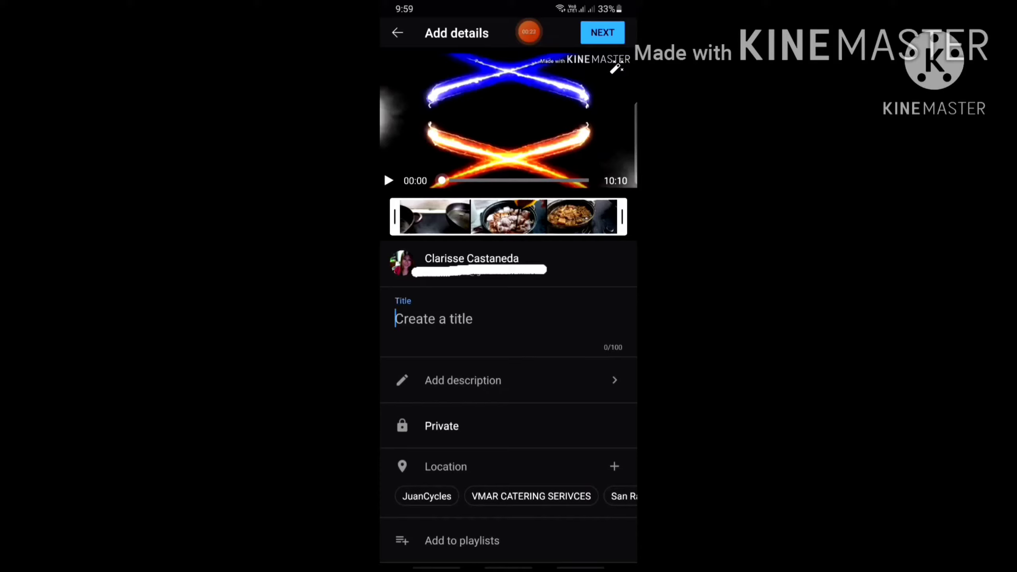
Enter the title 'Pork Hamunado with PineApple', fixing the typo, and open the description field
{"action": "type", "text": "P"}
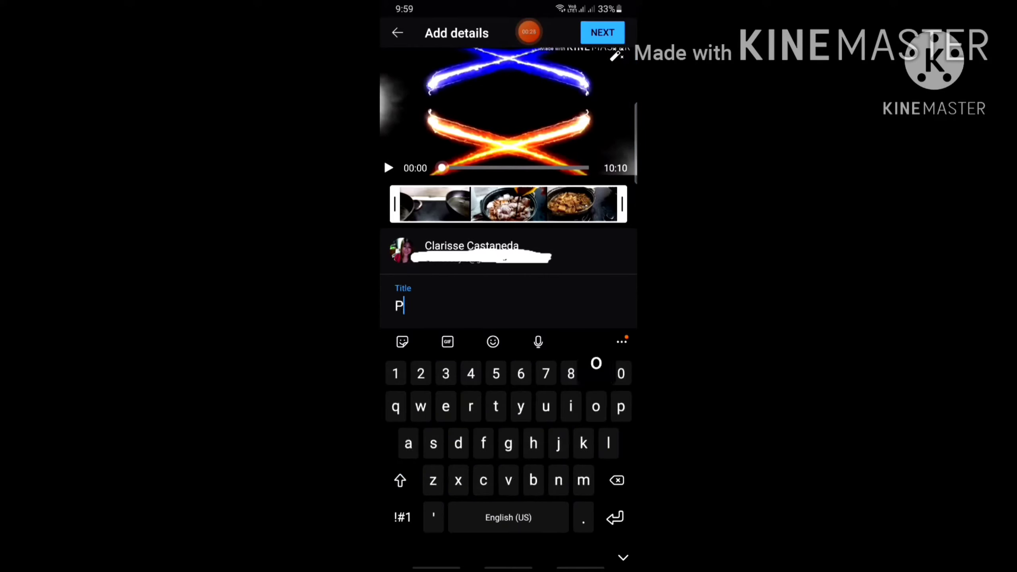
{"action": "type", "text": "ork Ha"}
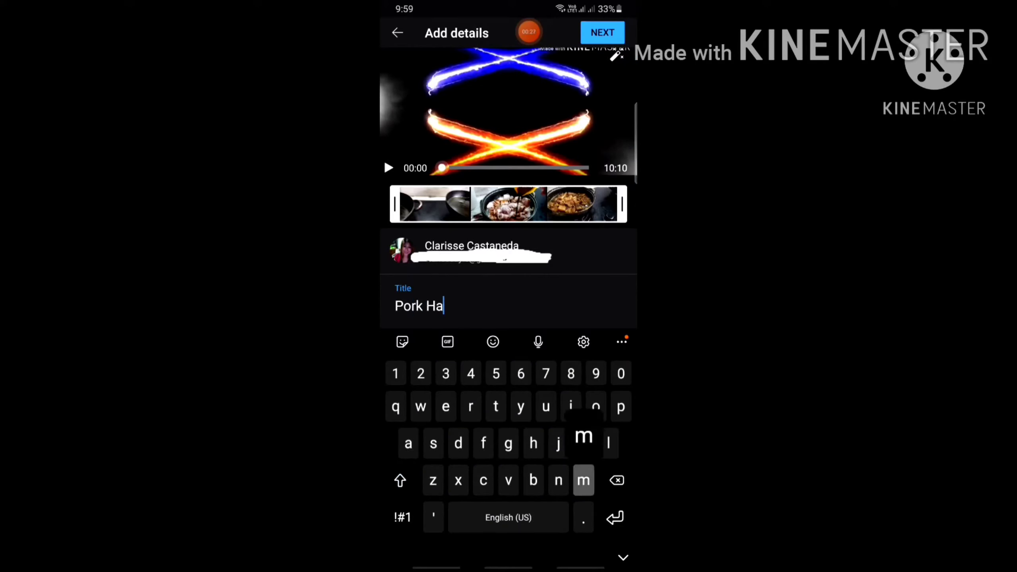
{"action": "type", "text": "munado"}
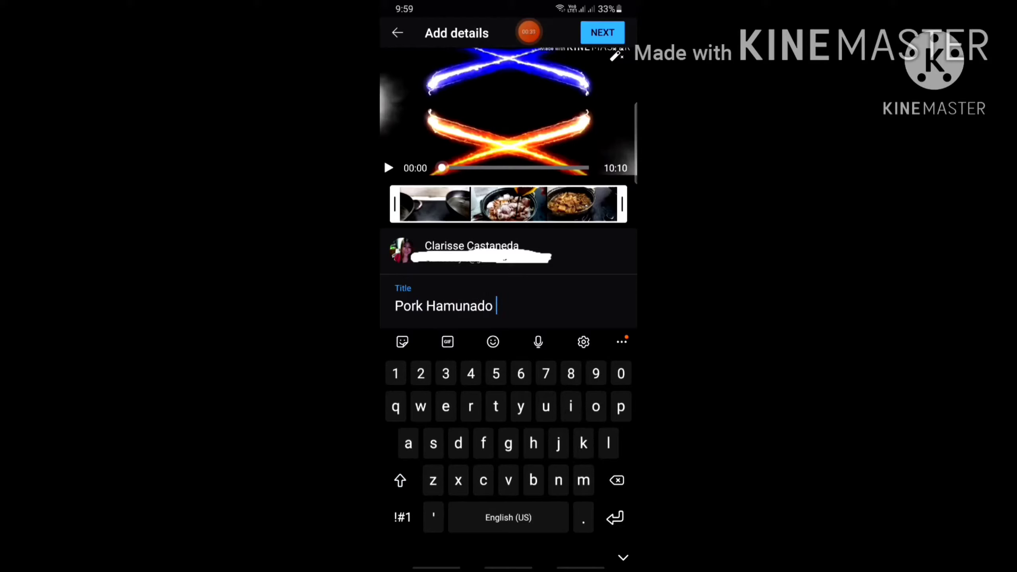
{"action": "type", "text": " with Pin"}
{"action": "key", "text": "BackSpace"}
{"action": "type", "text": "e"}
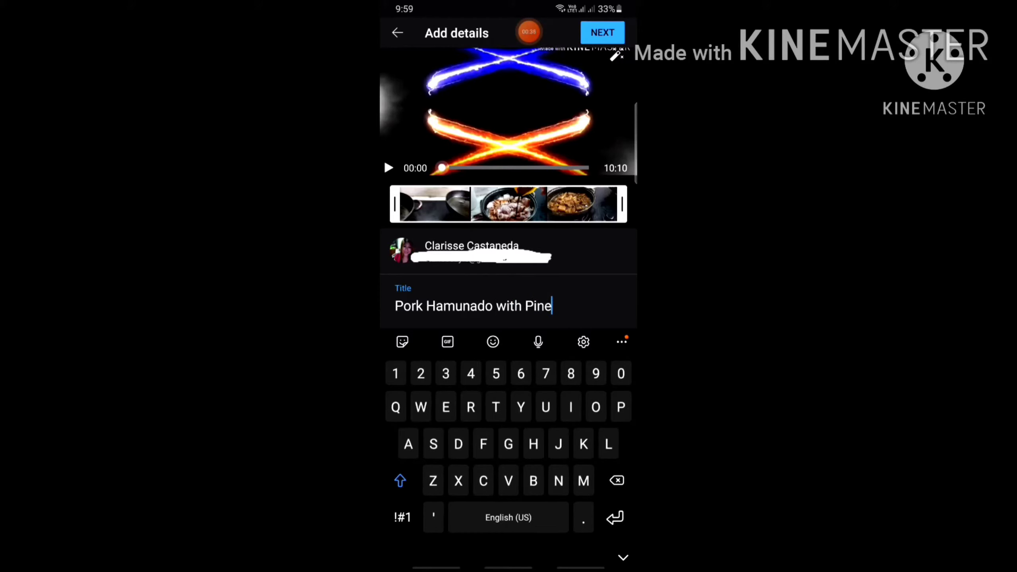
{"action": "type", "text": "Apple"}
{"action": "key", "text": "Escape"}
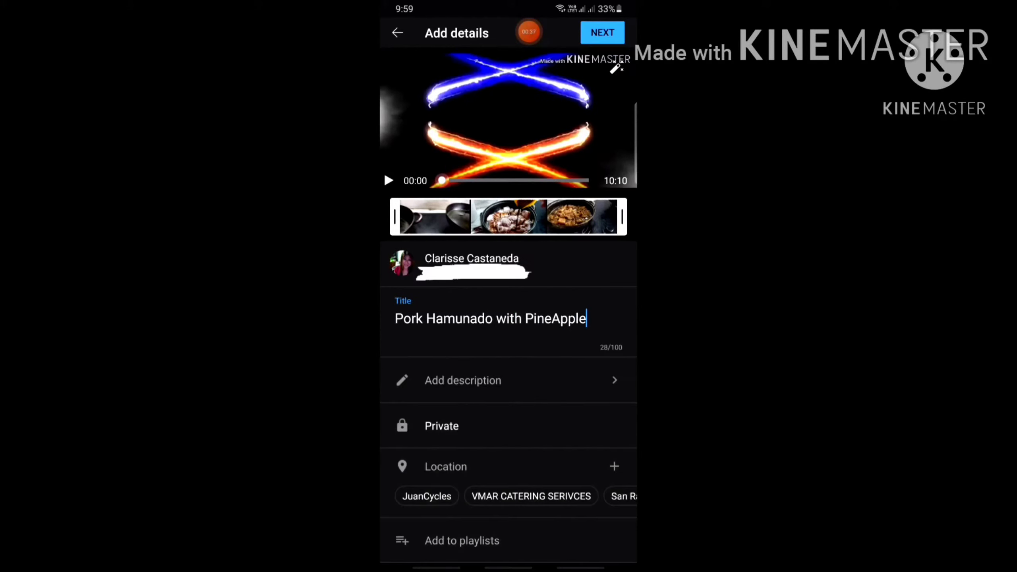
{"action": "left_click", "coordinate": [465, 379]}
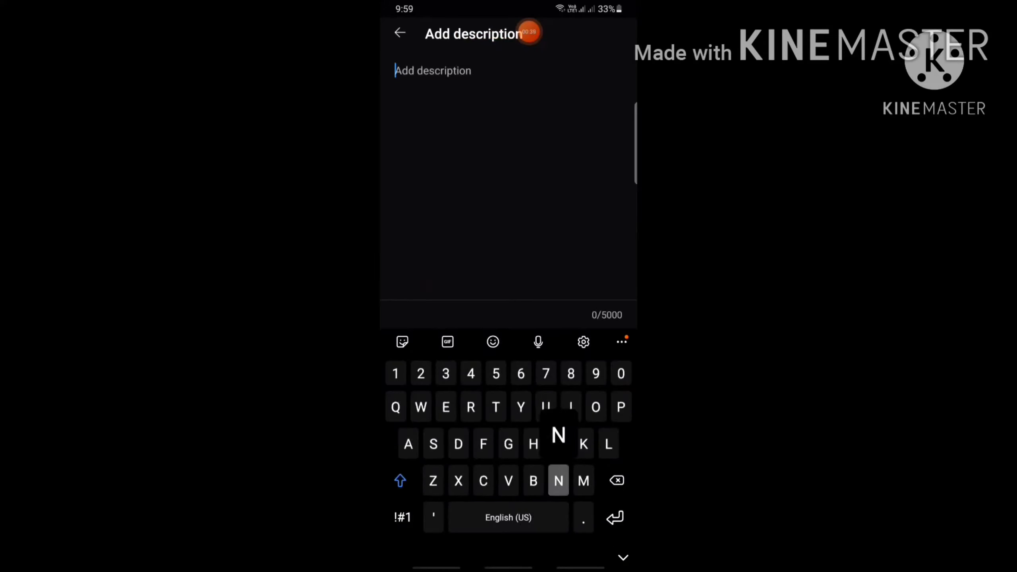
Write the description 'Note: This is not copyright strike.' and return to the details page
{"action": "type", "text": "Note"}
{"action": "left_click", "coordinate": [402, 517]}
{"action": "type", "text": ": "}
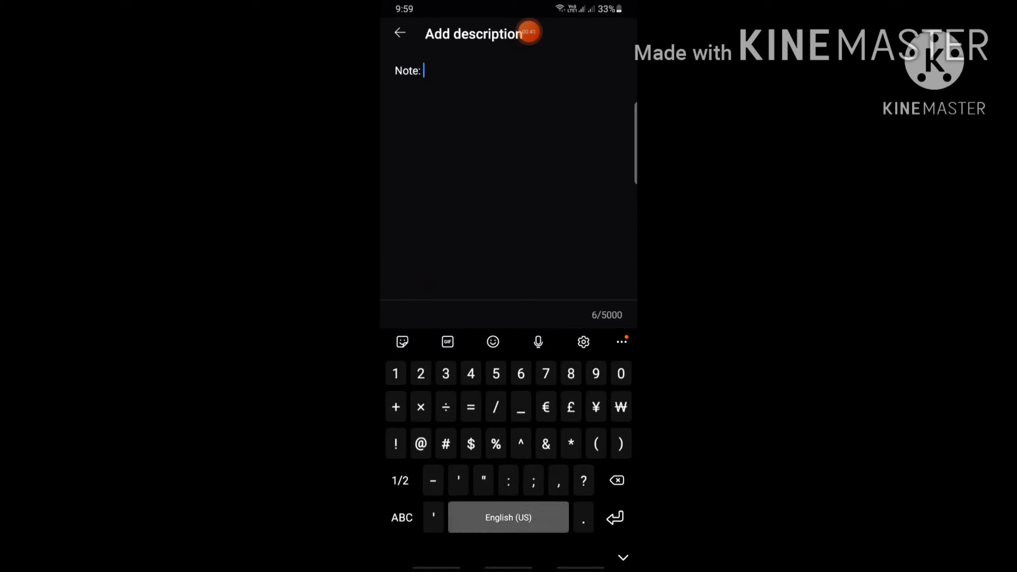
{"action": "type", "text": "This "}
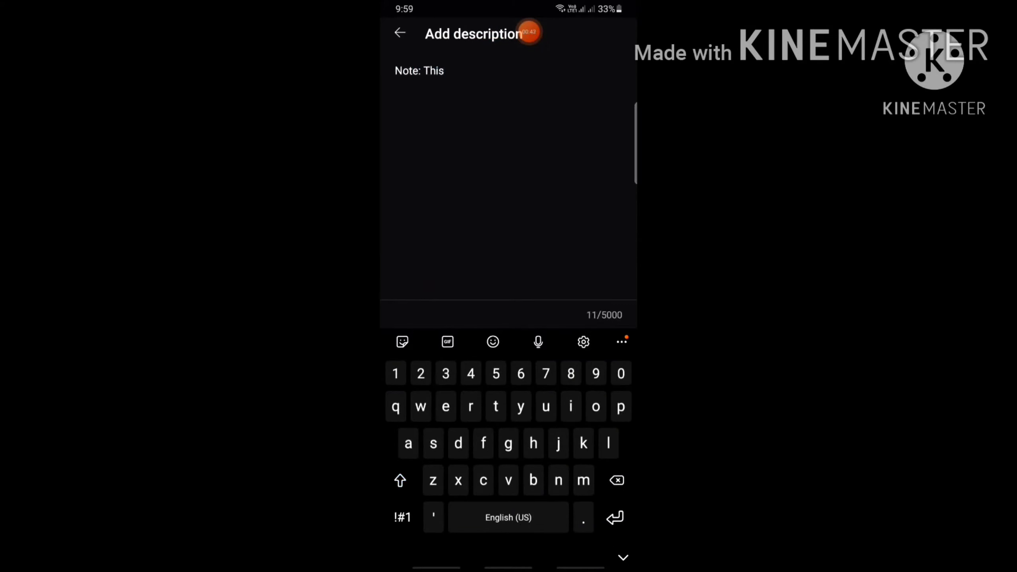
{"action": "type", "text": "is not "}
{"action": "type", "text": "copyri"}
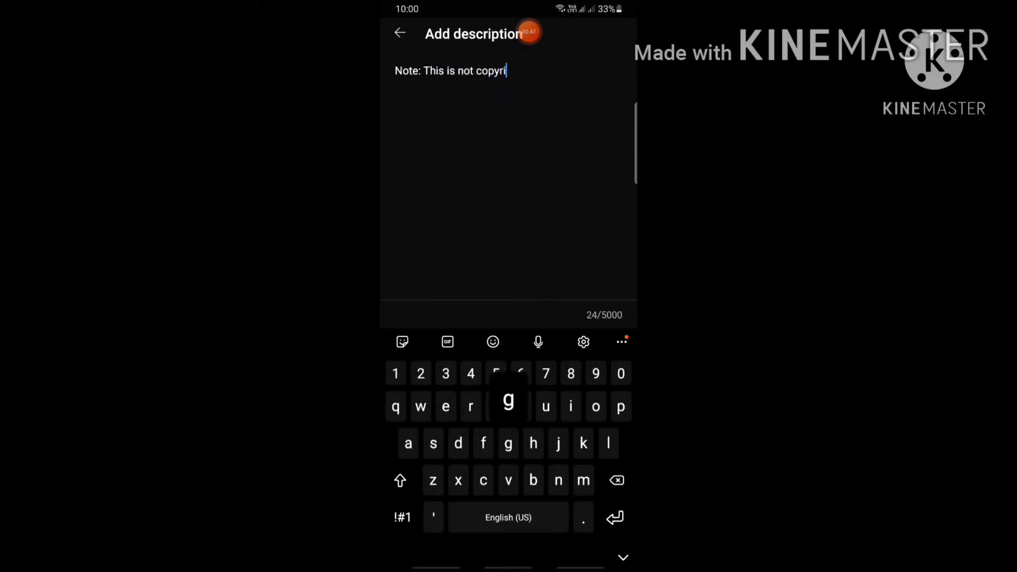
{"action": "type", "text": "ght st"}
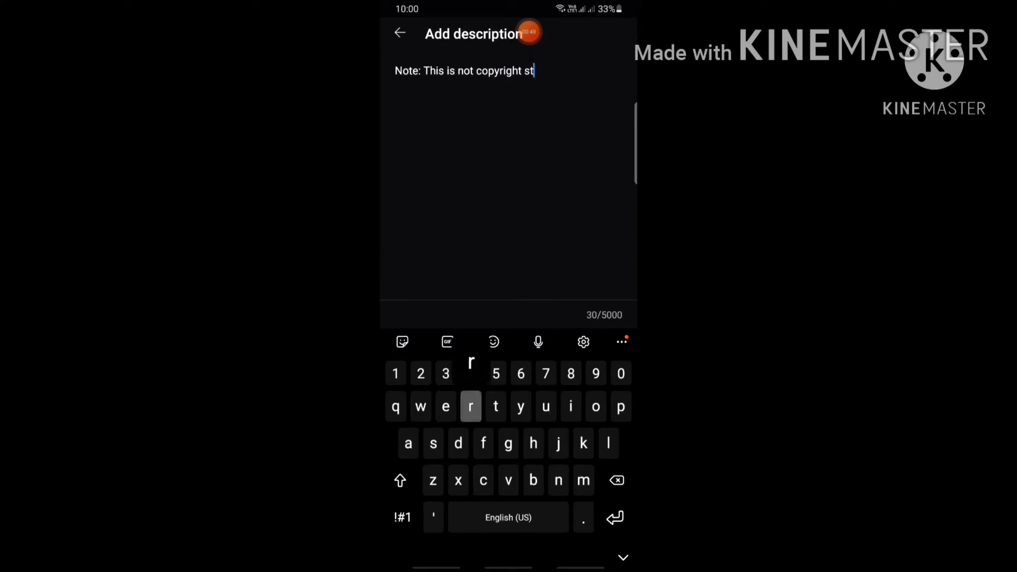
{"action": "type", "text": "rike."}
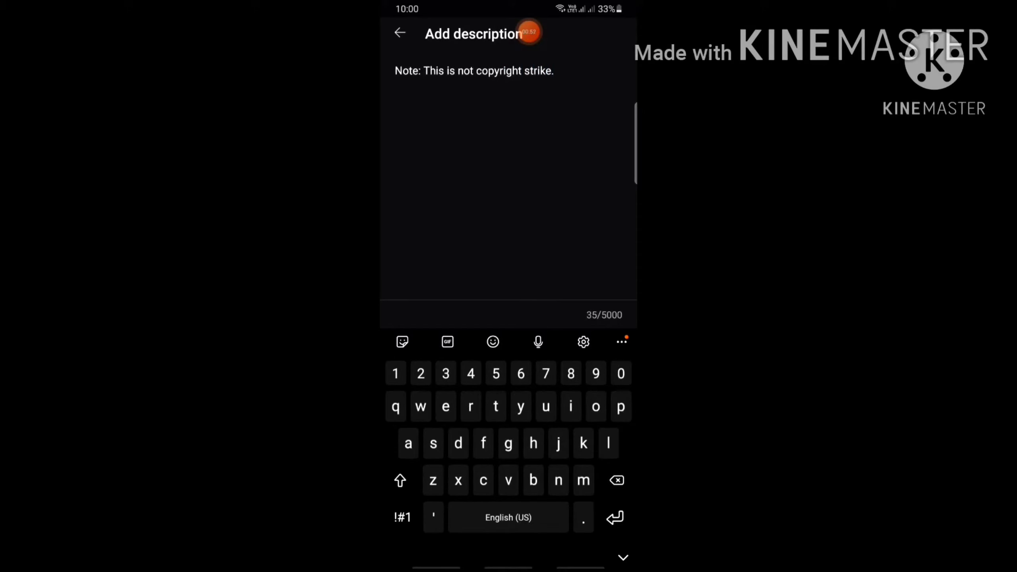
{"action": "left_click", "coordinate": [399, 33]}
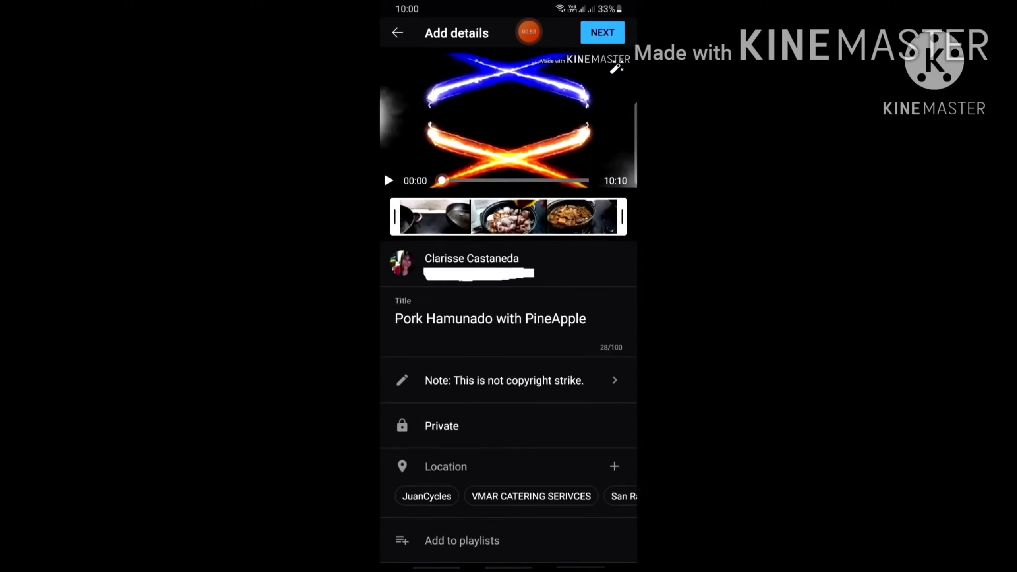
Keep visibility Private, mark the video as not made for kids, and start the upload
{"action": "left_click", "coordinate": [441, 426]}
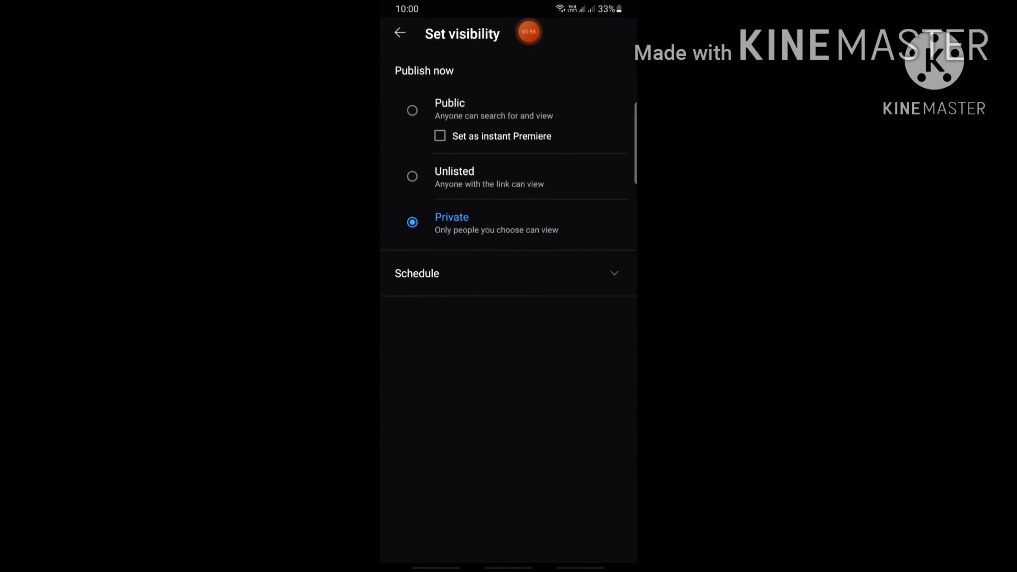
{"action": "left_click", "coordinate": [400, 33]}
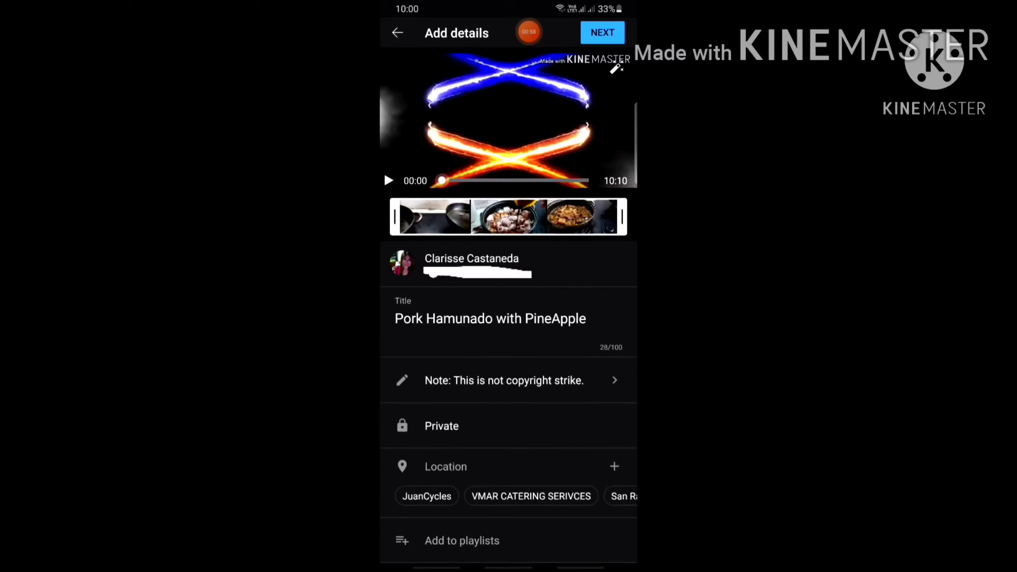
{"action": "left_click", "coordinate": [602, 32]}
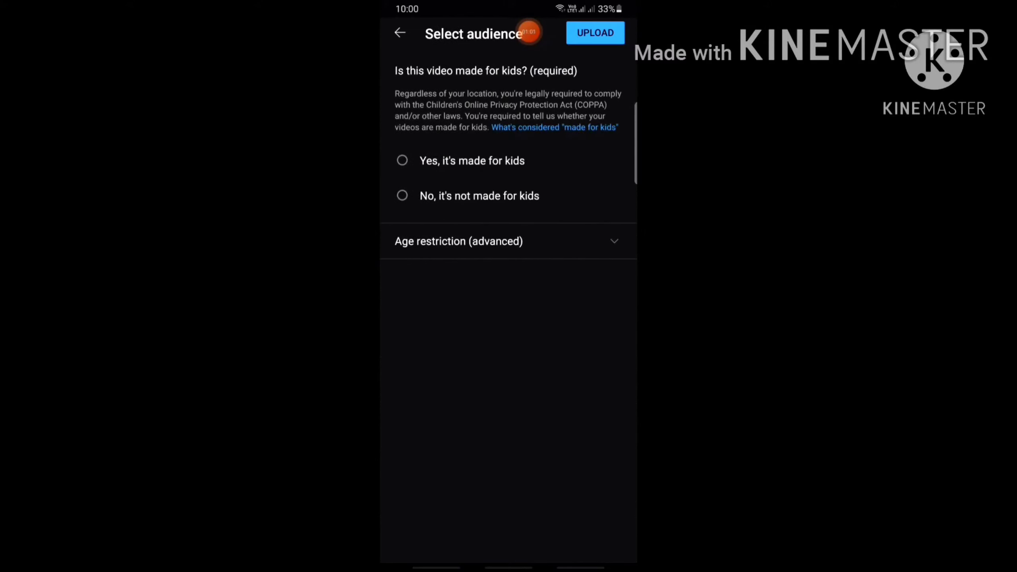
{"action": "left_click", "coordinate": [402, 196]}
{"action": "left_click", "coordinate": [594, 32]}
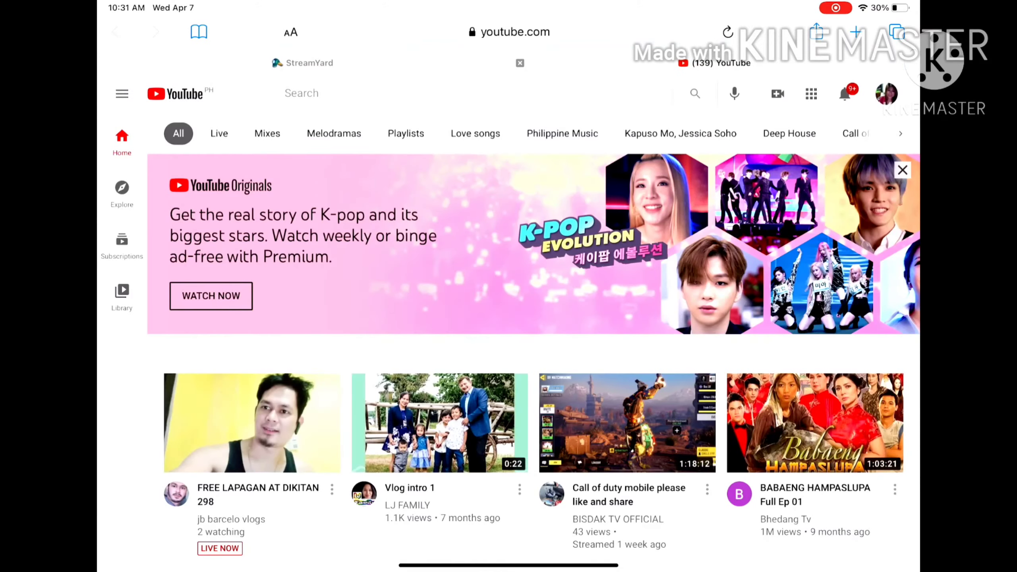
Go to YouTube Studio's Content list and open the Pork Hamunado with PineApple video
{"action": "left_click", "coordinate": [886, 94]}
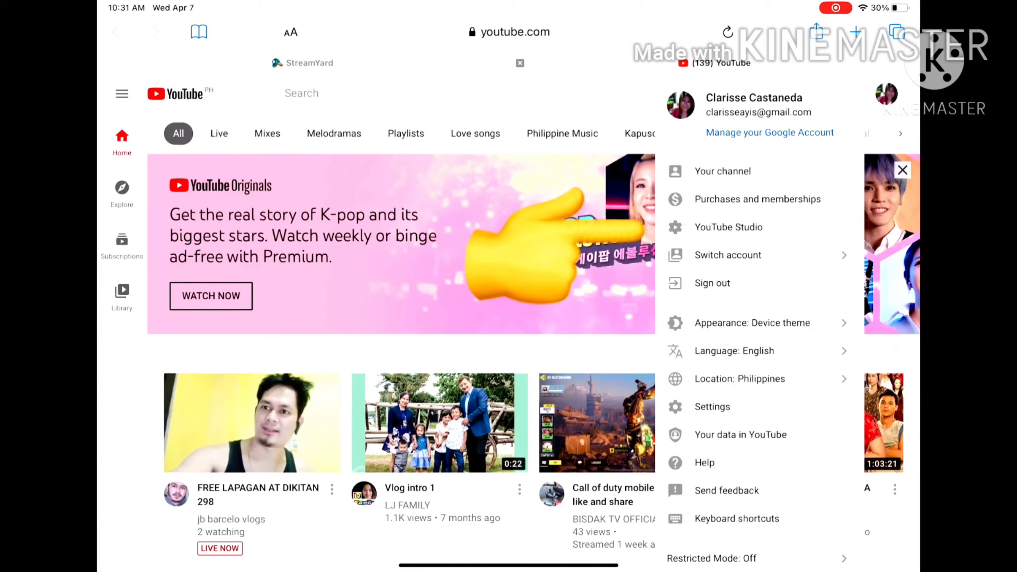
{"action": "left_click", "coordinate": [728, 227]}
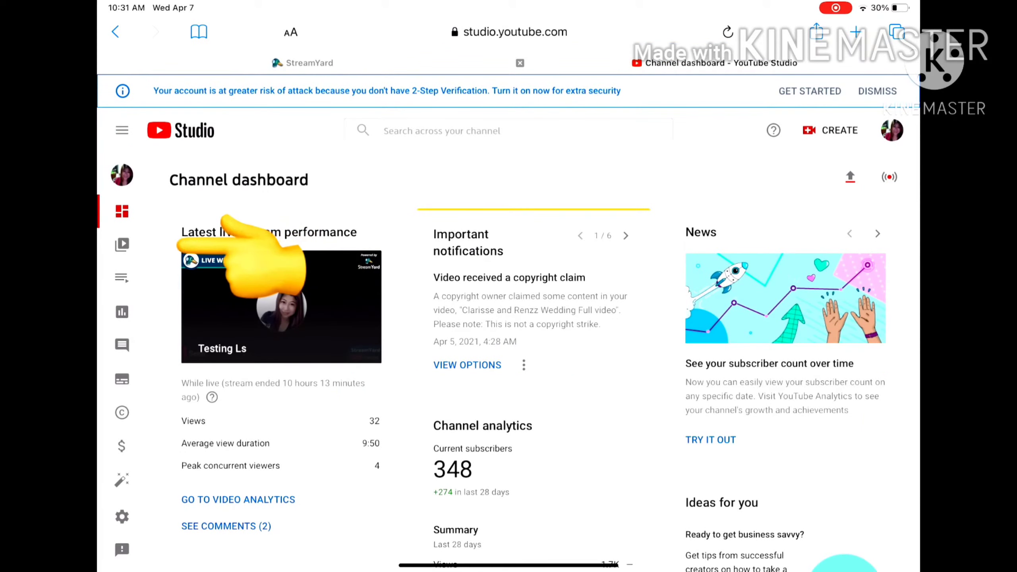
{"action": "left_click", "coordinate": [122, 245]}
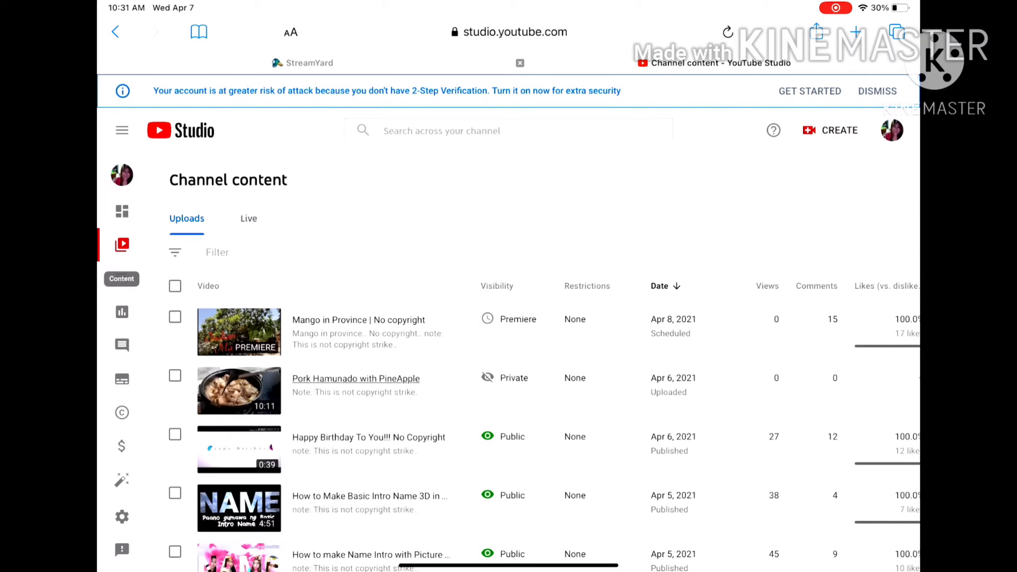
{"action": "left_click", "coordinate": [306, 390]}
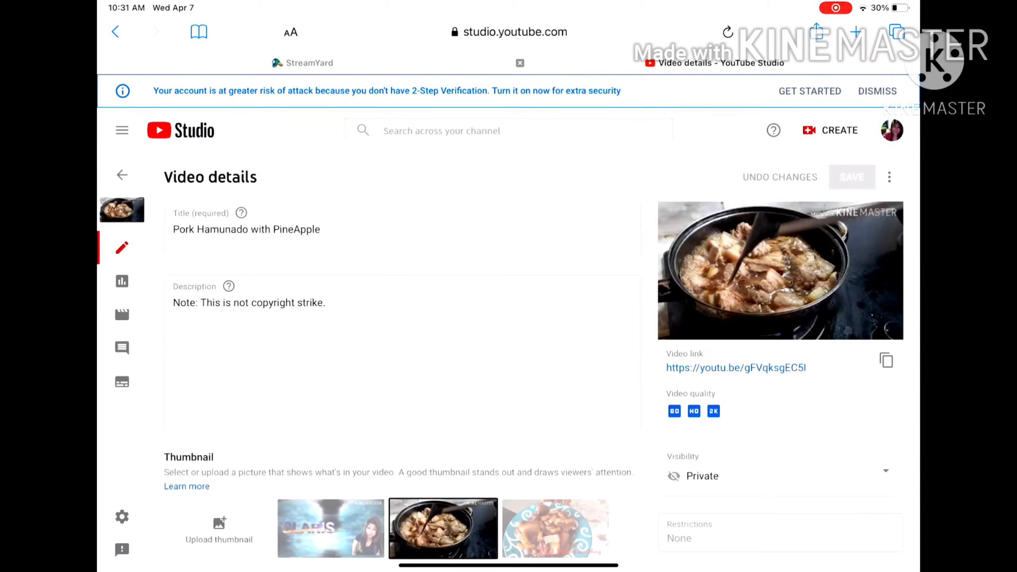
Switch visibility to a scheduled release and set the date to Apr 10, 2021
{"action": "scroll", "coordinate": [401, 360], "scroll_direction": "down", "scroll_amount": 5}
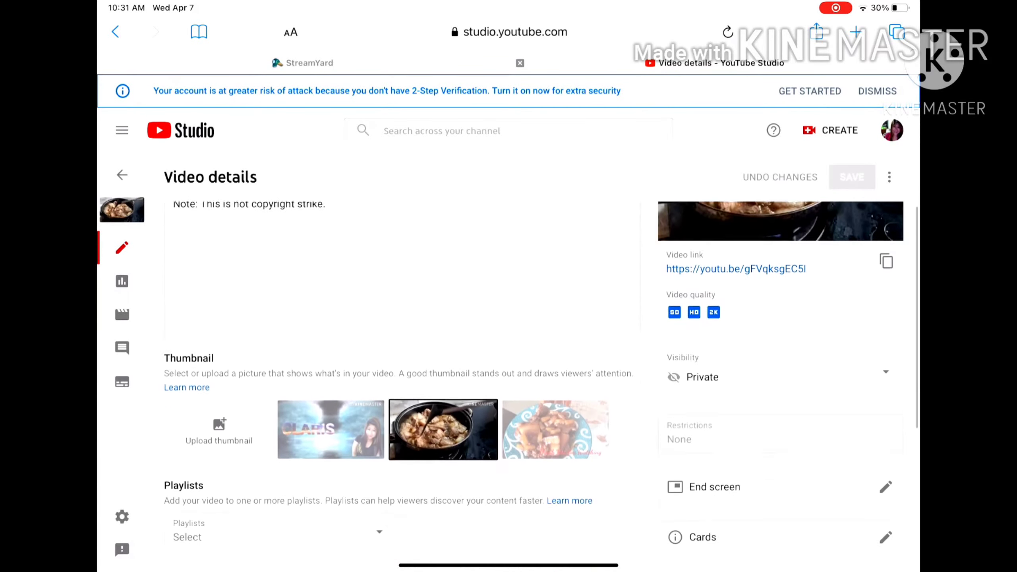
{"action": "left_click", "coordinate": [741, 301]}
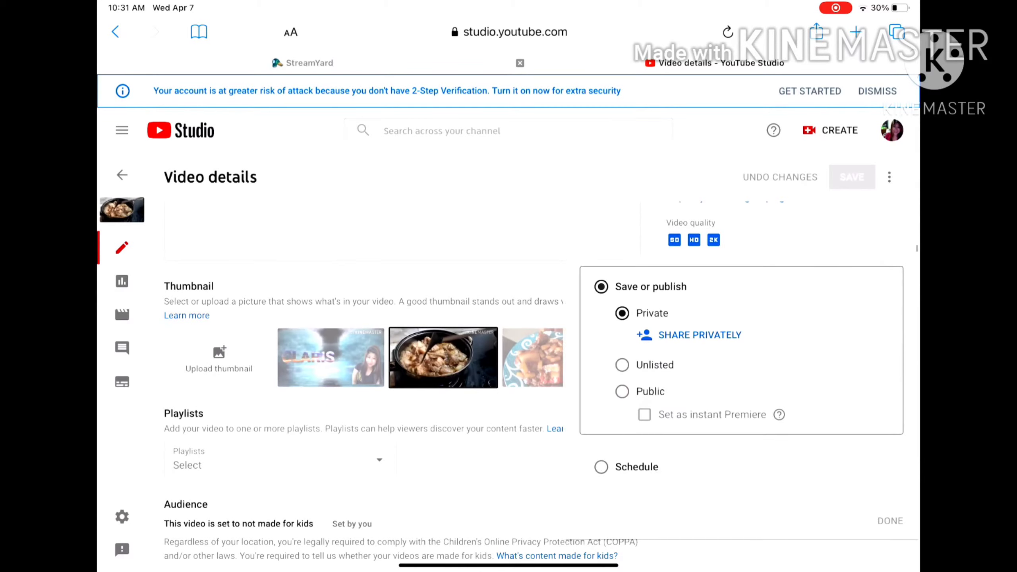
{"action": "left_click", "coordinate": [621, 391]}
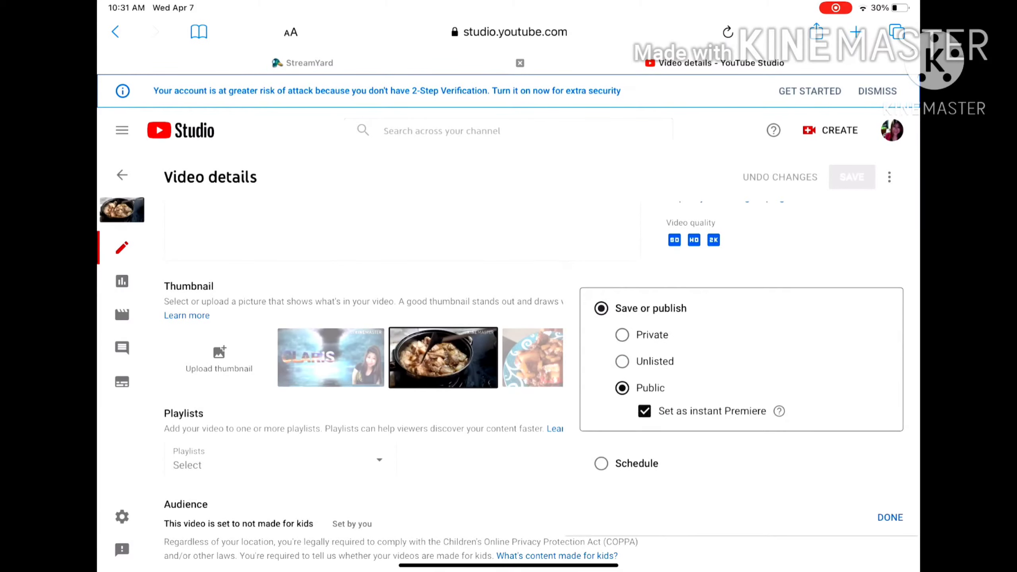
{"action": "left_click", "coordinate": [601, 464]}
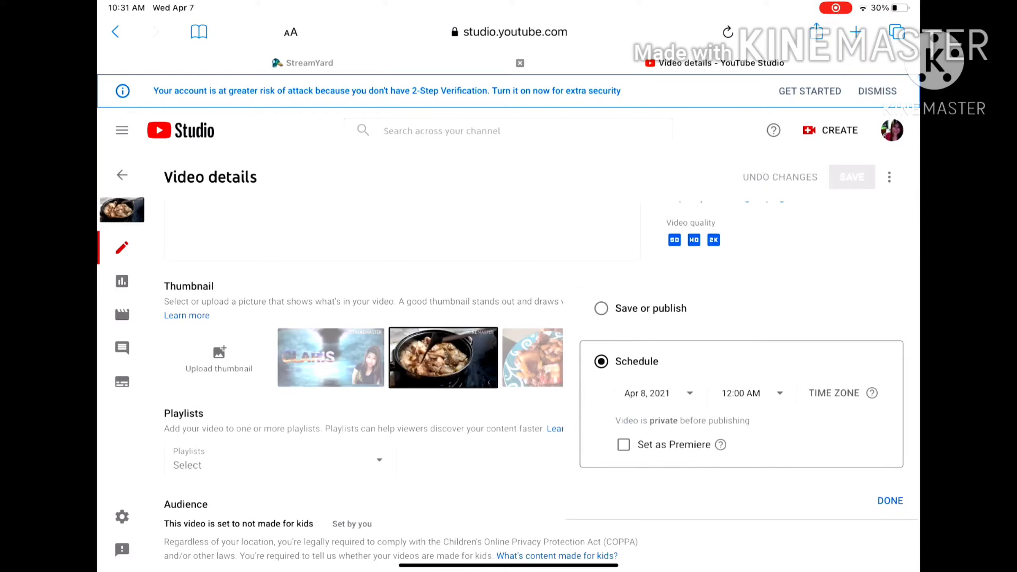
{"action": "left_click", "coordinate": [659, 393]}
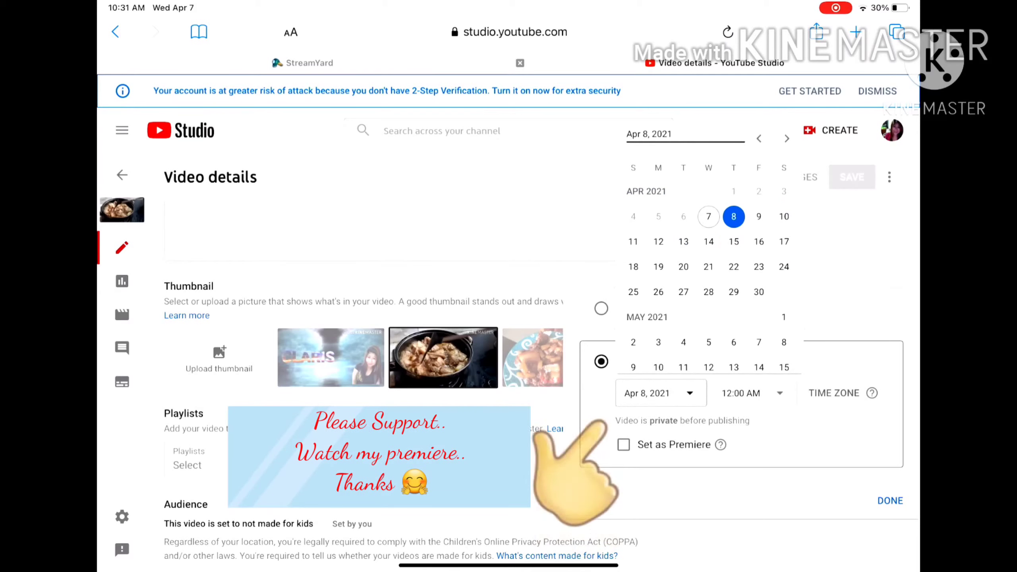
{"action": "left_click", "coordinate": [784, 217]}
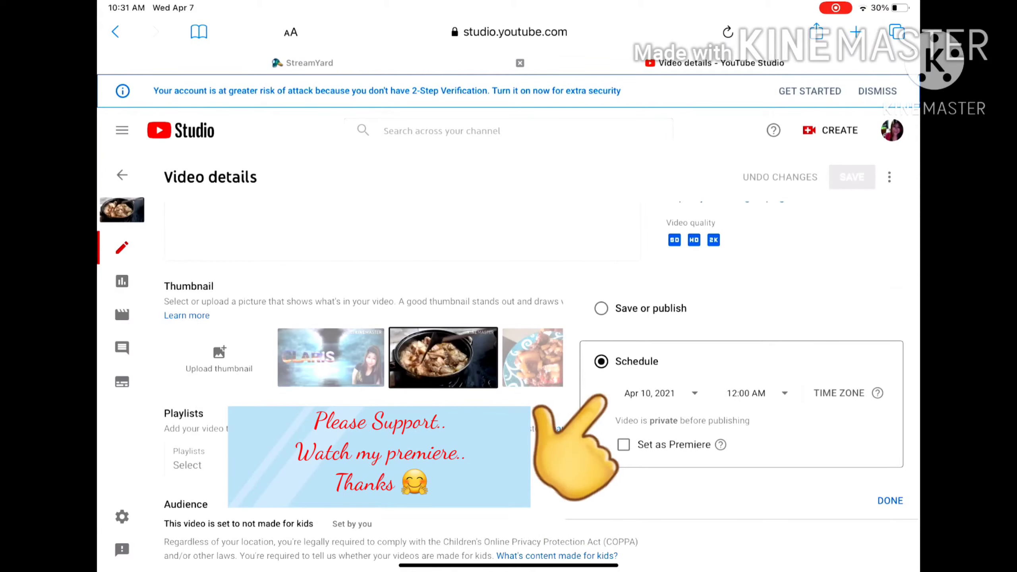
Set the scheduled release time to 4:15 PM
{"action": "left_click", "coordinate": [756, 393]}
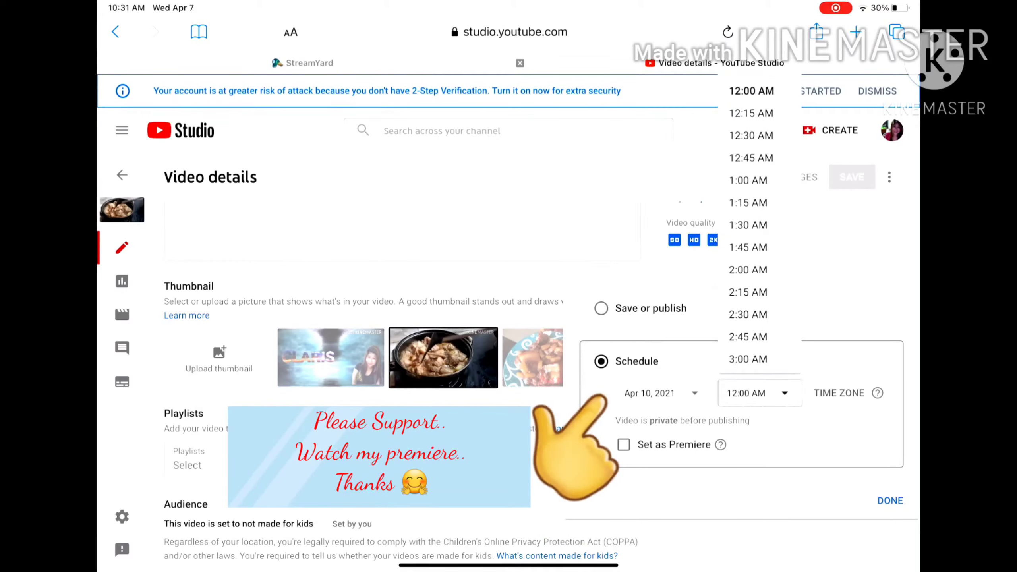
{"action": "scroll", "coordinate": [748, 225], "scroll_direction": "down", "scroll_amount": 5}
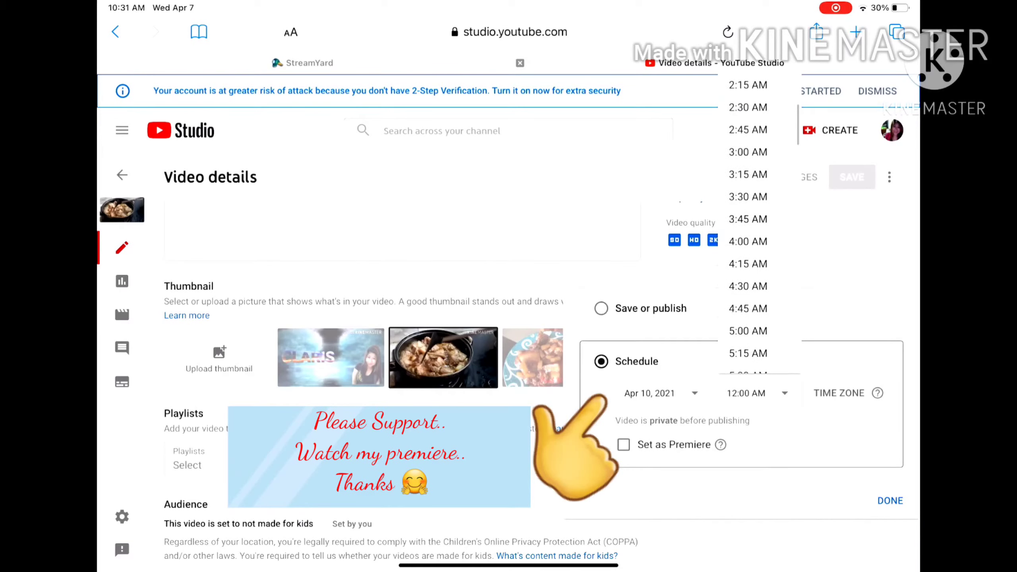
{"action": "scroll", "coordinate": [748, 224], "scroll_direction": "down", "scroll_amount": 15}
{"action": "scroll", "coordinate": [747, 224], "scroll_direction": "down", "scroll_amount": 10}
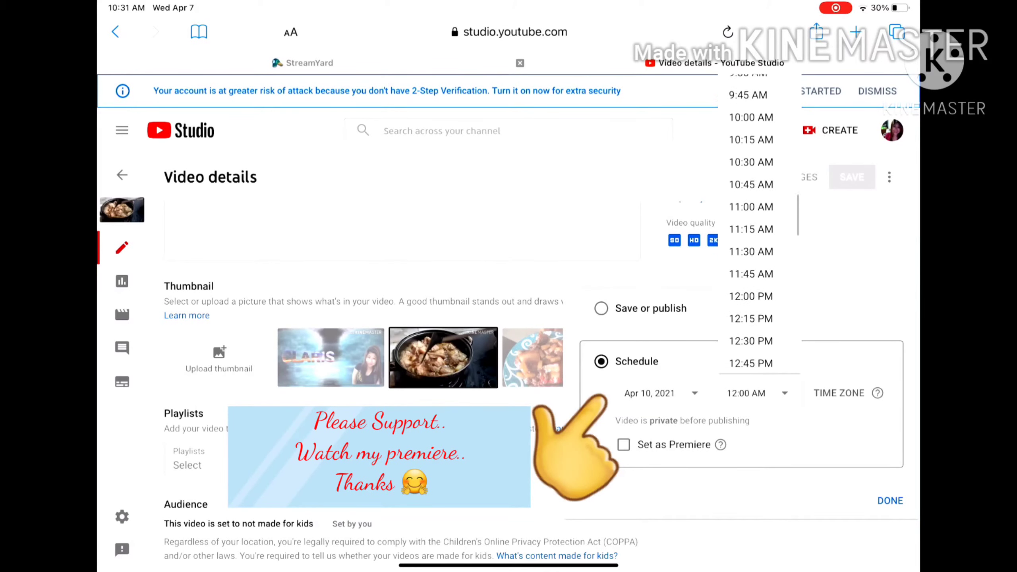
{"action": "scroll", "coordinate": [748, 225], "scroll_direction": "down", "scroll_amount": 5}
{"action": "scroll", "coordinate": [748, 224], "scroll_direction": "down", "scroll_amount": 4}
{"action": "scroll", "coordinate": [748, 225], "scroll_direction": "down", "scroll_amount": 4}
{"action": "scroll", "coordinate": [748, 224], "scroll_direction": "down", "scroll_amount": 1}
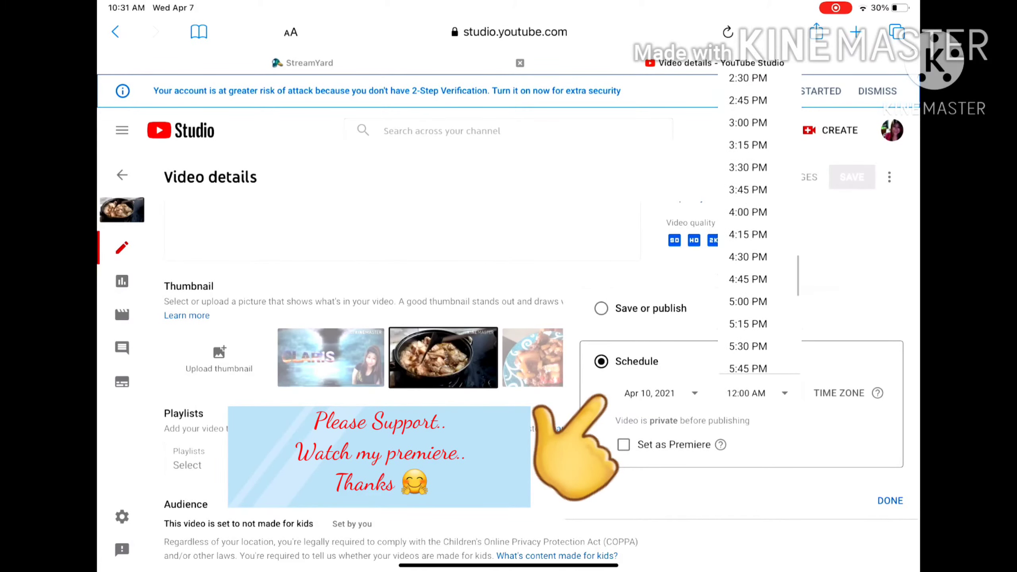
{"action": "left_click", "coordinate": [748, 235]}
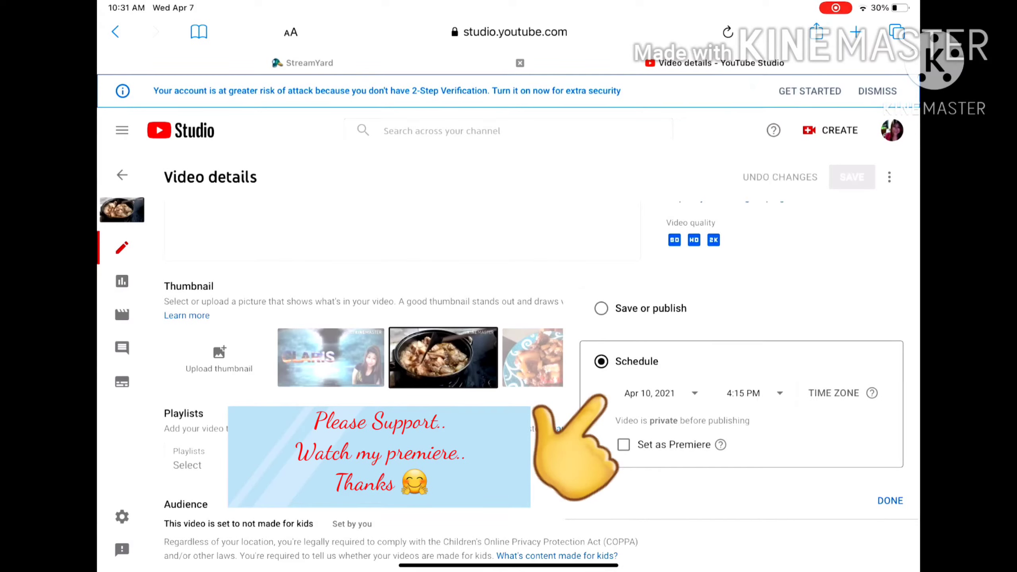
Mark it as a Premiere, confirm and save the details, then return to the uploads list
{"action": "left_click", "coordinate": [624, 444]}
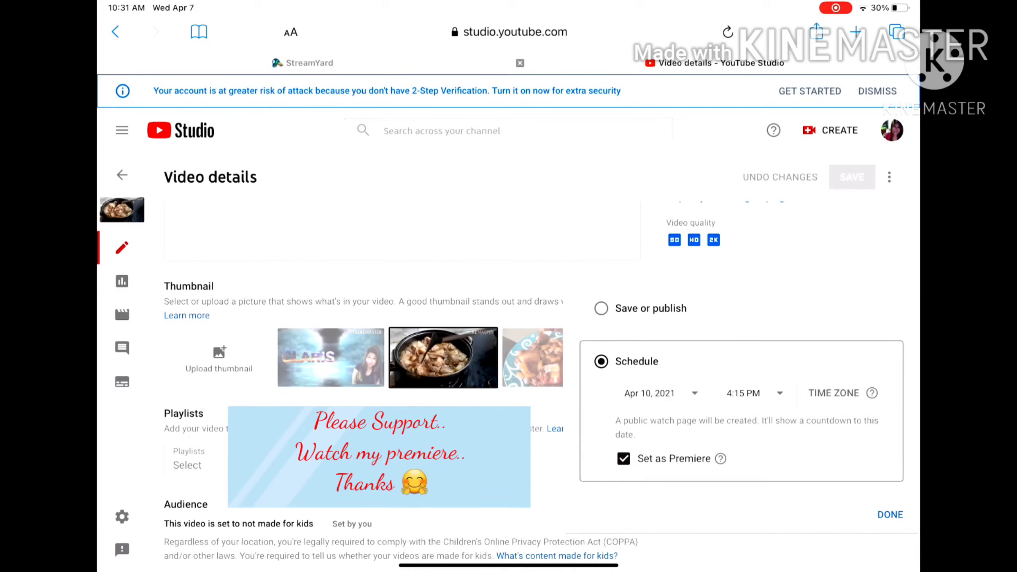
{"action": "left_click", "coordinate": [889, 514]}
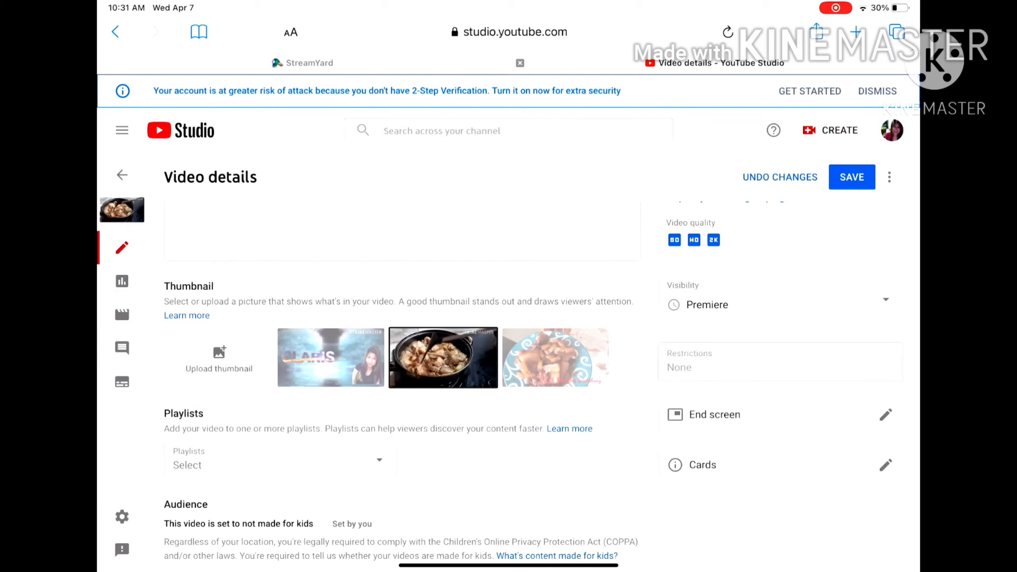
{"action": "scroll", "coordinate": [540, 391], "scroll_direction": "down", "scroll_amount": 2}
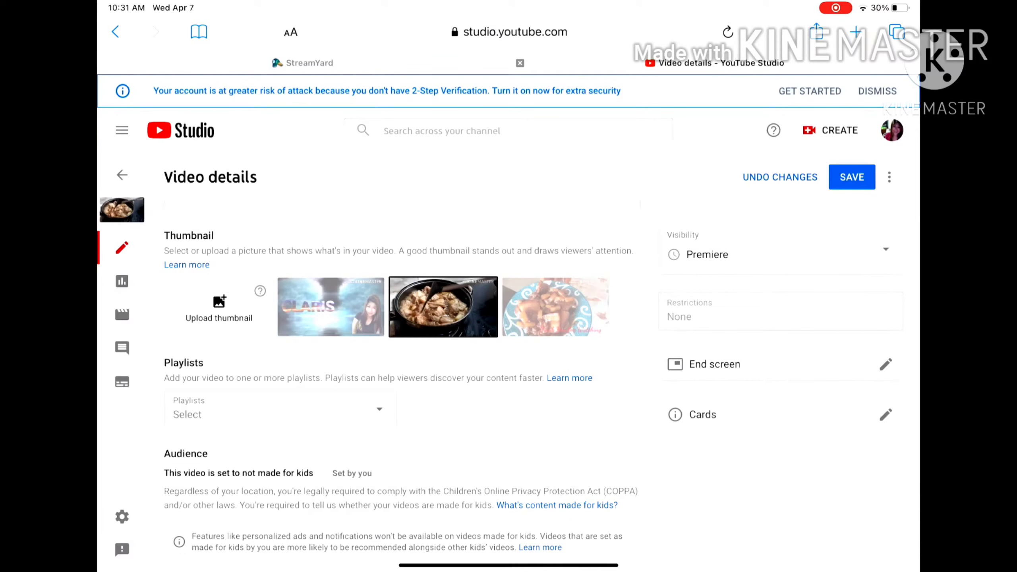
{"action": "left_click", "coordinate": [852, 177]}
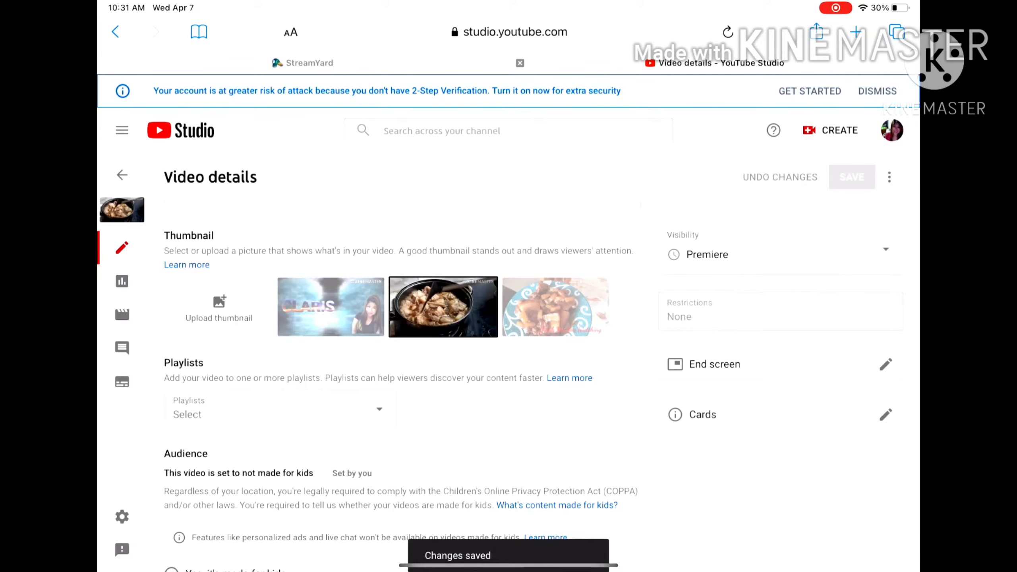
{"action": "left_click", "coordinate": [122, 175]}
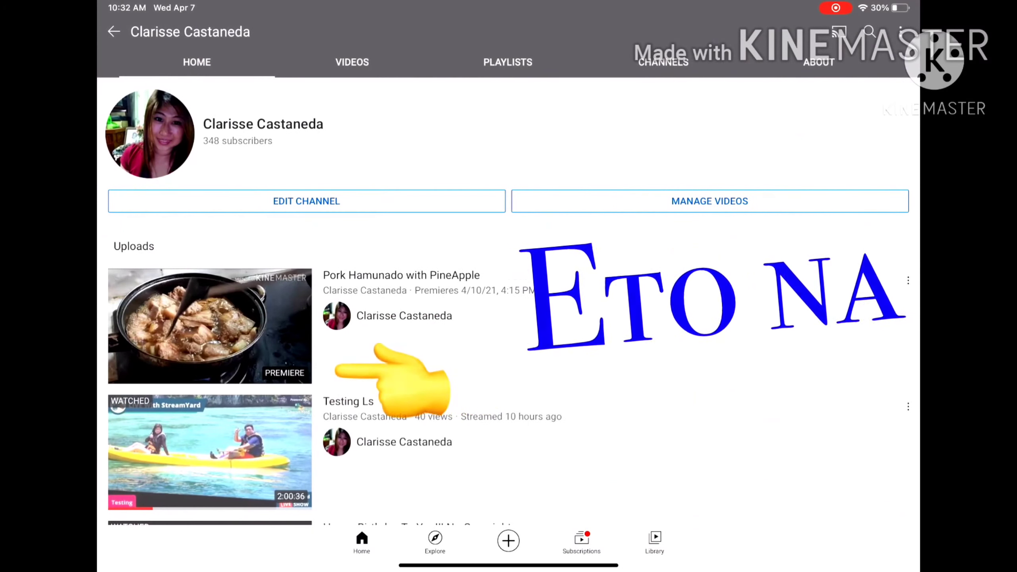
Open the Pork Hamunado with PineApple premiere from the channel's Home tab
{"action": "left_click", "coordinate": [209, 326]}
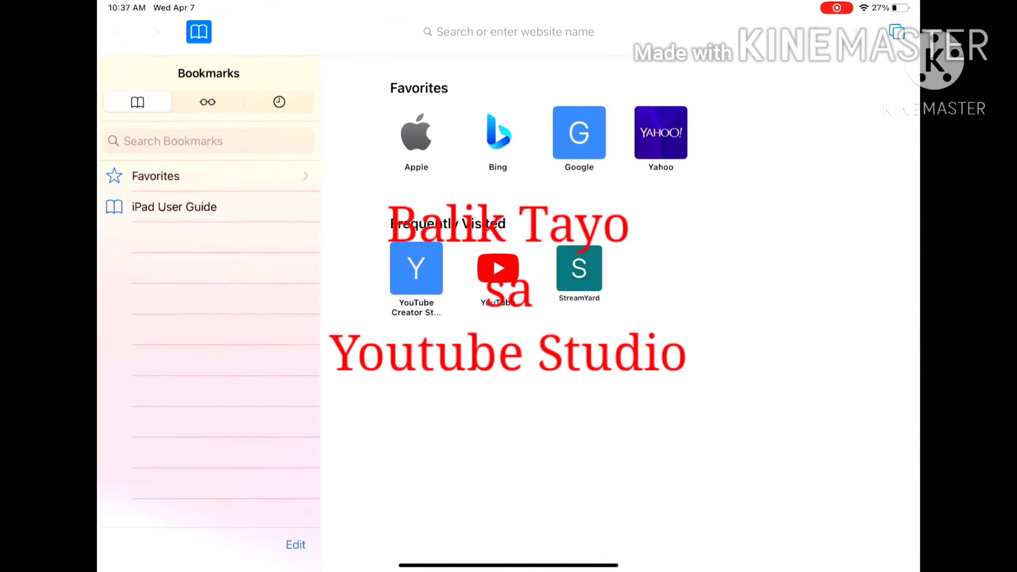
From youtube.com, go to YouTube Studio's Content list and edit the Pork Hamunado video
{"action": "left_click", "coordinate": [498, 268]}
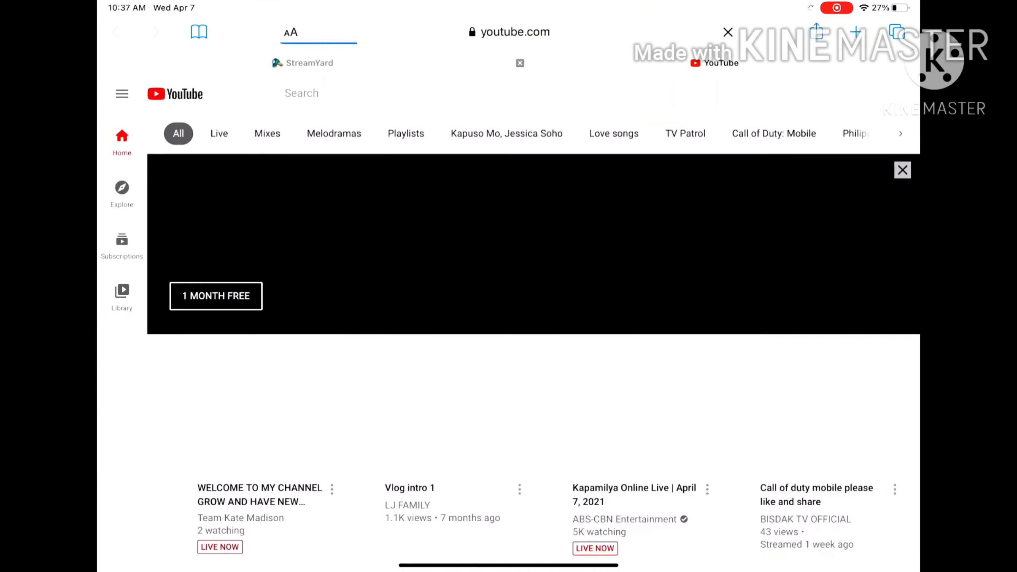
{"action": "left_click", "coordinate": [886, 93]}
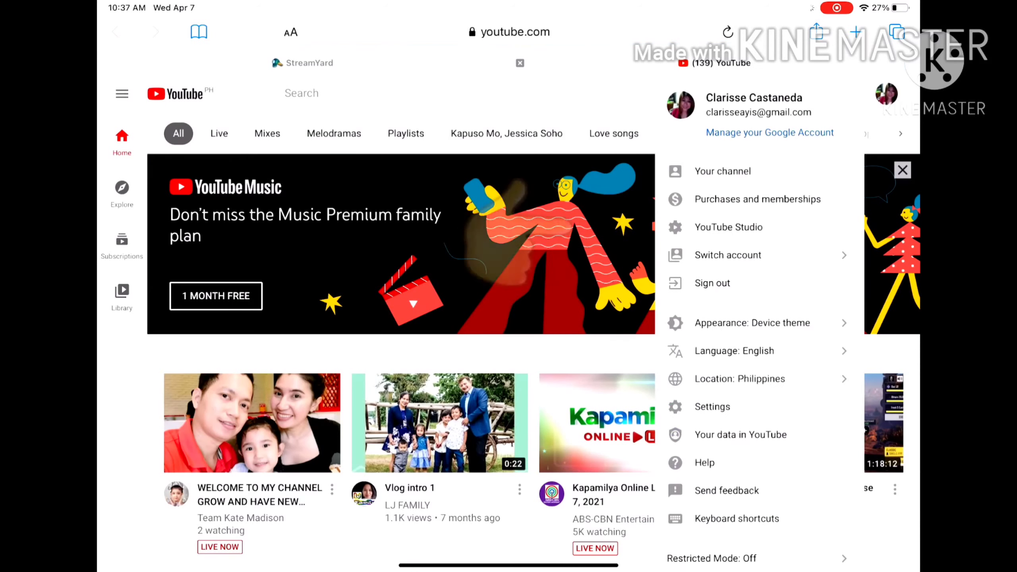
{"action": "left_click", "coordinate": [728, 226]}
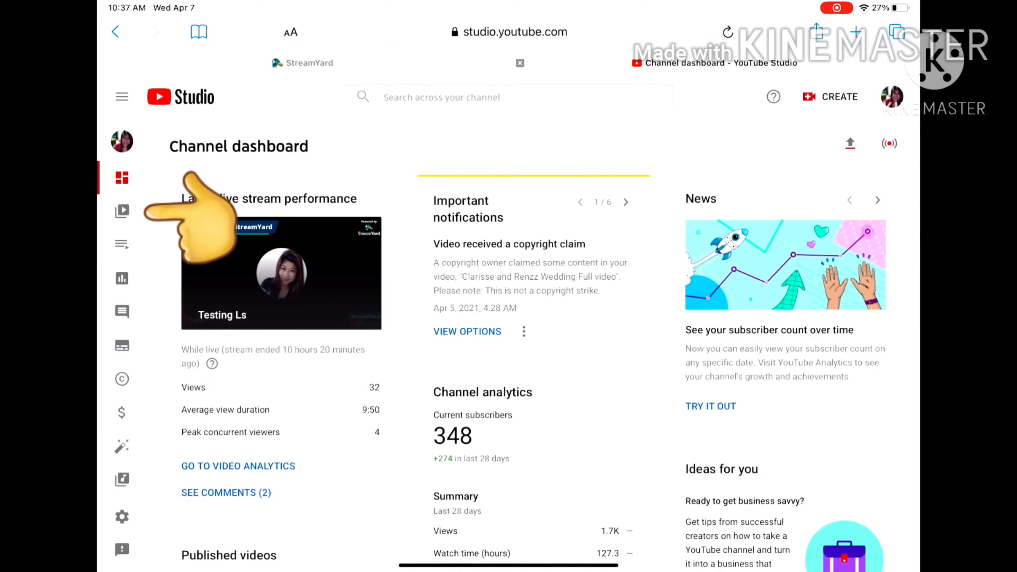
{"action": "left_click", "coordinate": [122, 211]}
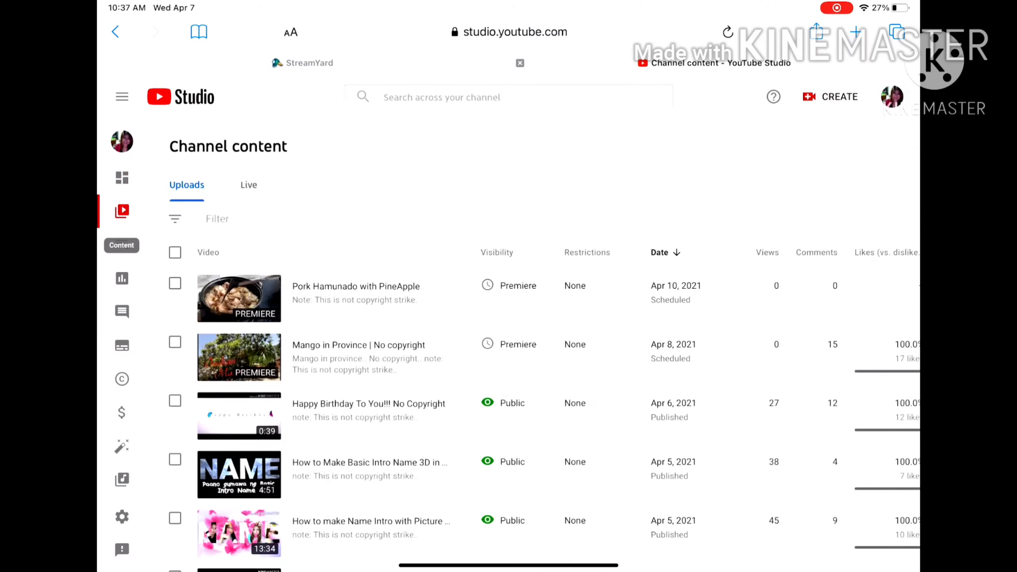
{"action": "left_click", "coordinate": [306, 297]}
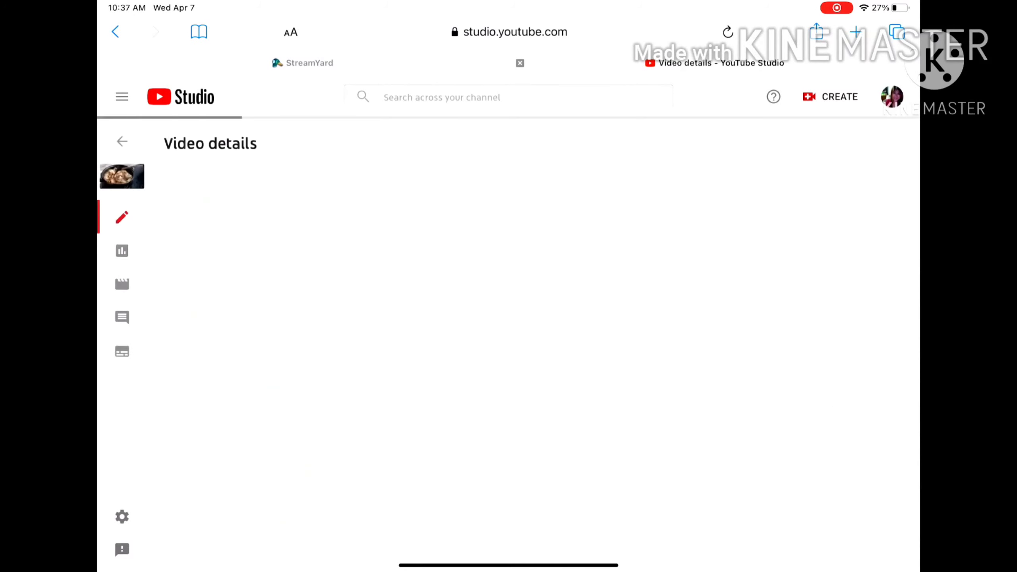
Upload the blue-plate food photo from the Photo Library as the custom thumbnail and save
{"action": "scroll", "coordinate": [509, 360], "scroll_direction": "down", "scroll_amount": 5}
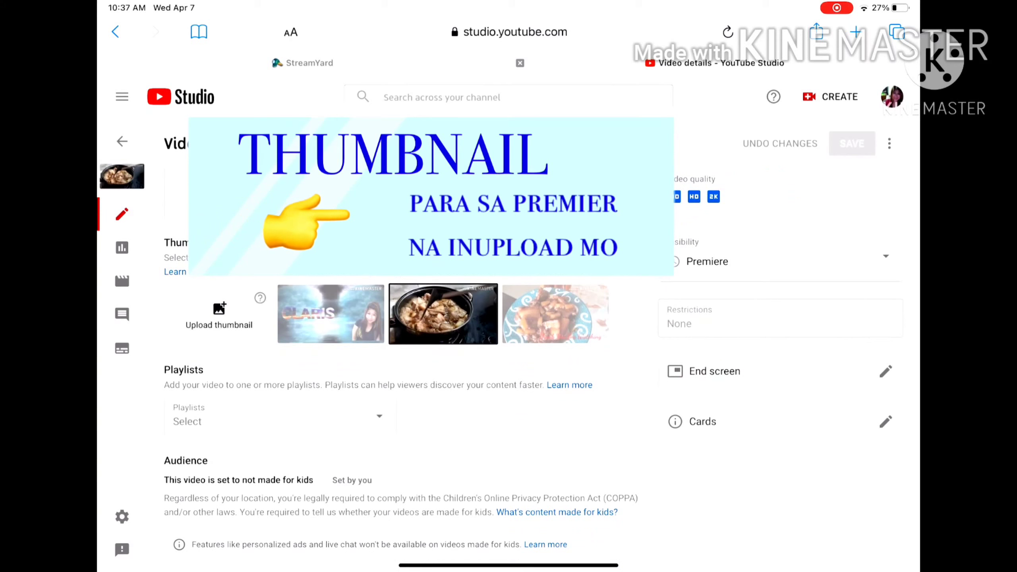
{"action": "left_click", "coordinate": [219, 316]}
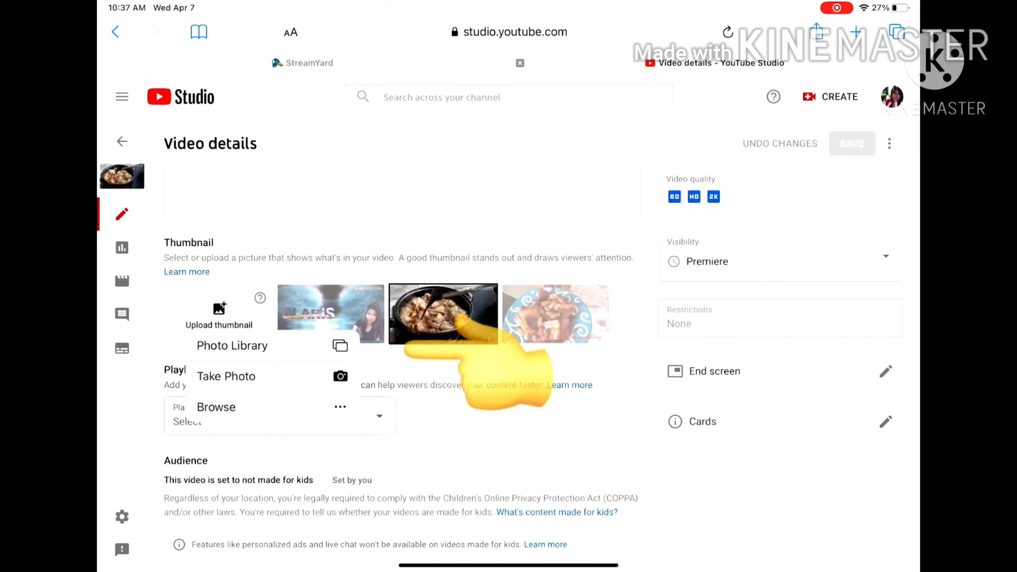
{"action": "left_click", "coordinate": [231, 345]}
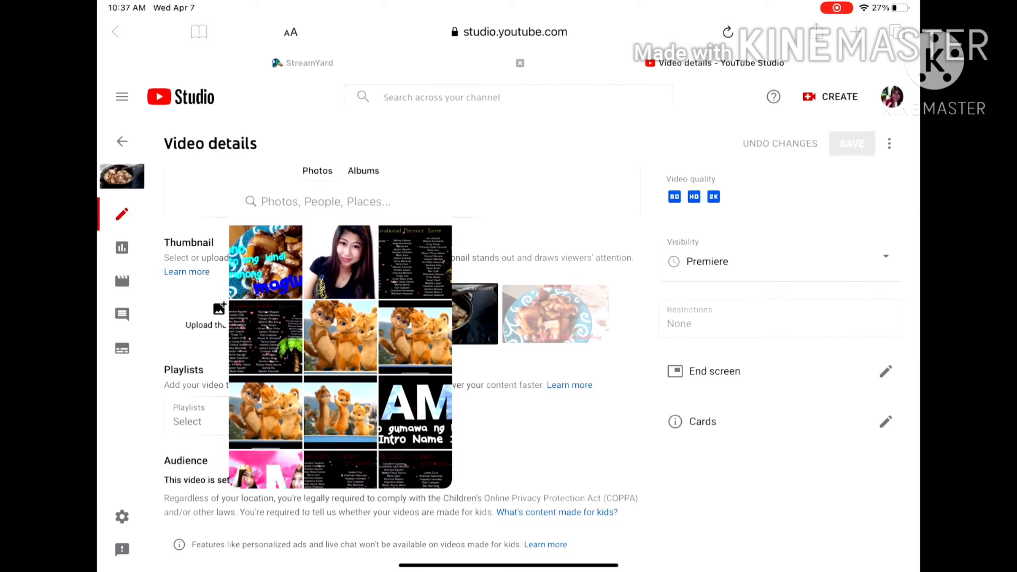
{"action": "left_click", "coordinate": [265, 261]}
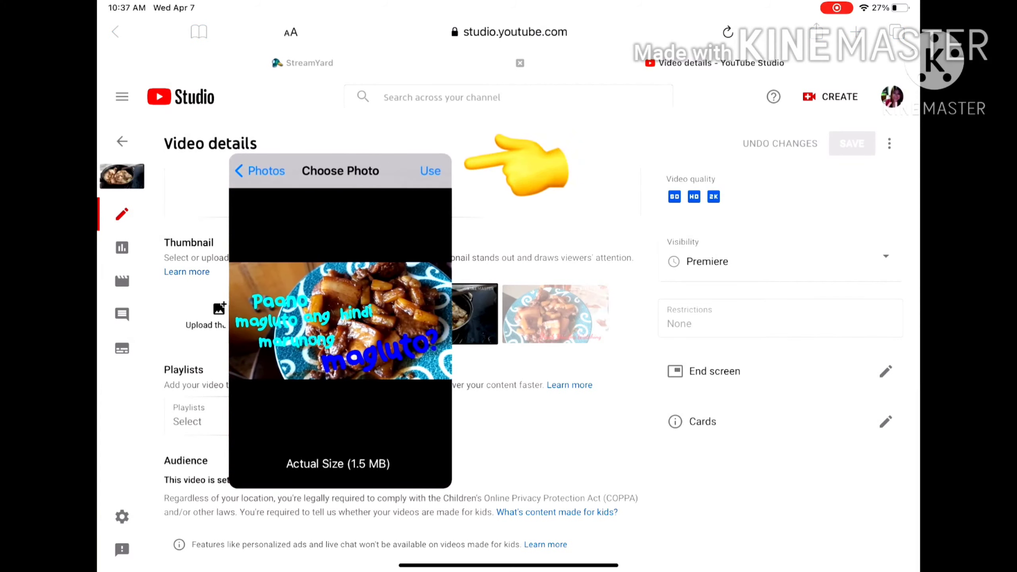
{"action": "left_click", "coordinate": [430, 170]}
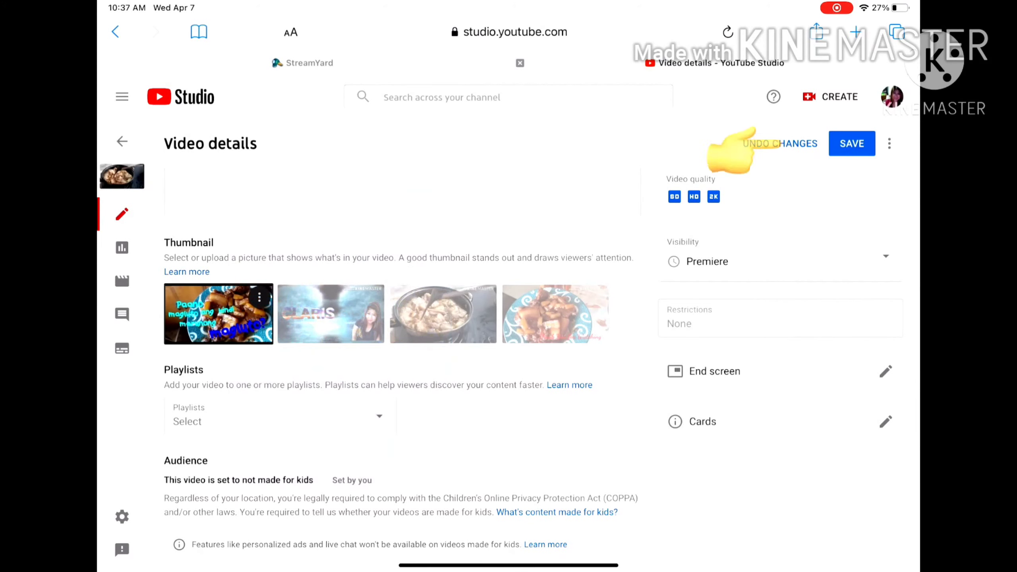
{"action": "scroll", "coordinate": [508, 321], "scroll_direction": "up", "scroll_amount": 5}
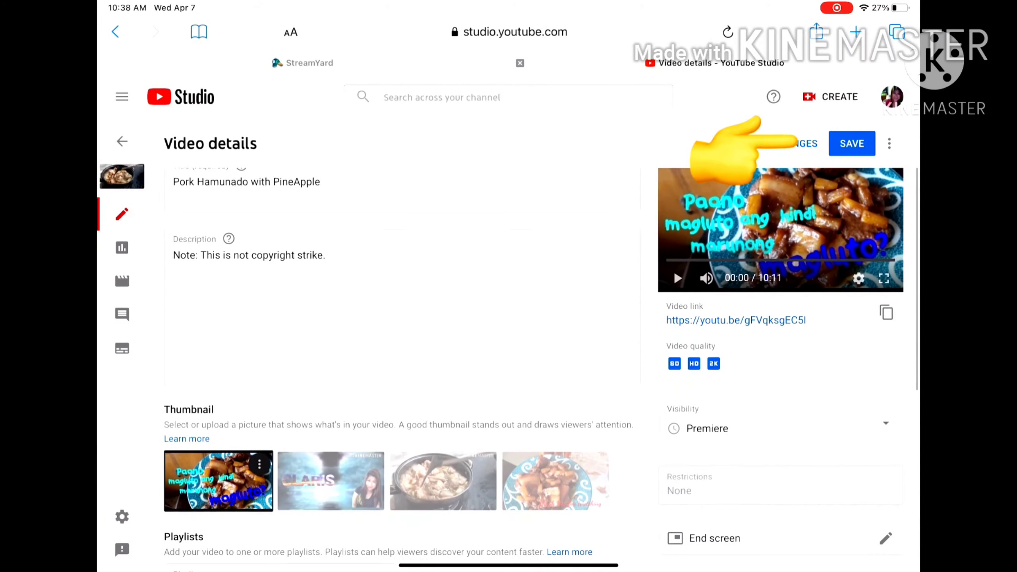
{"action": "left_click", "coordinate": [852, 143]}
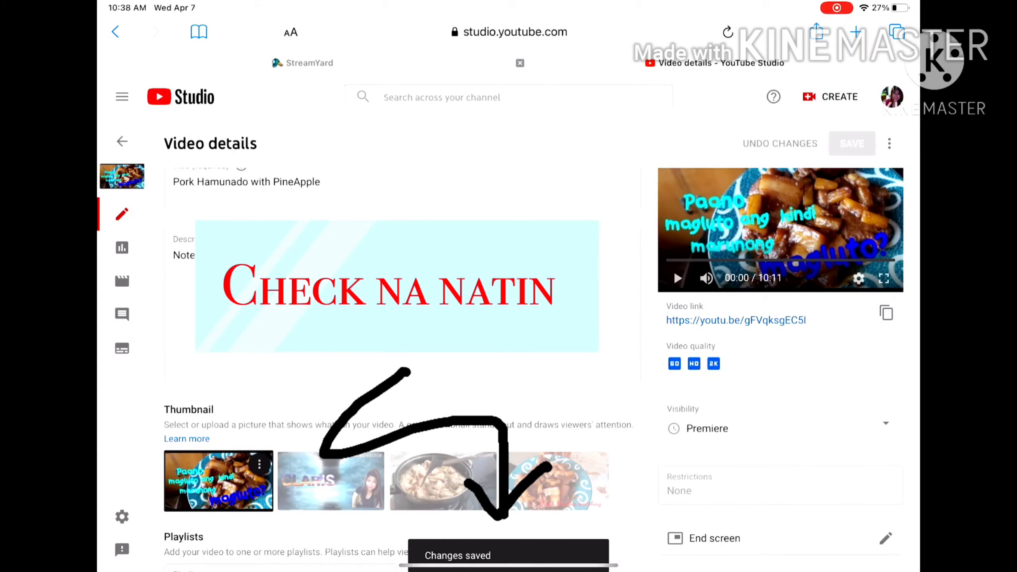
{"action": "left_click", "coordinate": [122, 96]}
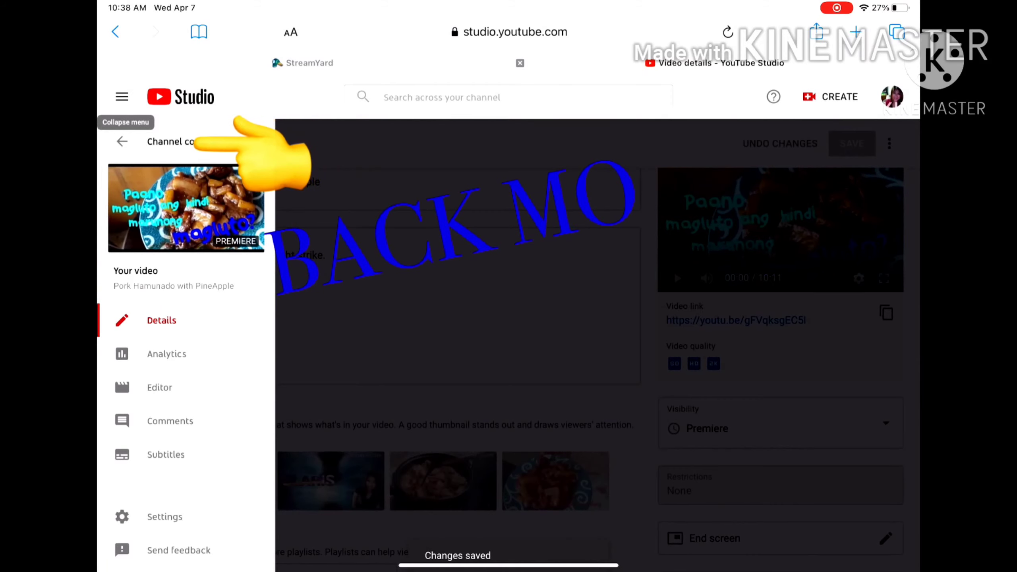
Go back to Channel content and then open the channel Dashboard
{"action": "left_click", "coordinate": [122, 96]}
{"action": "left_click", "coordinate": [122, 141]}
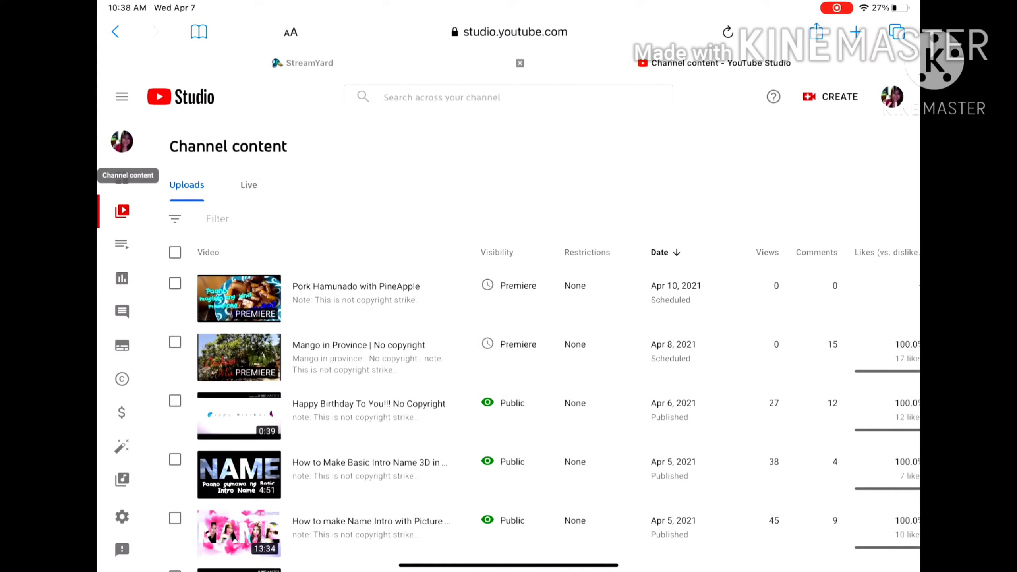
{"action": "left_click", "coordinate": [122, 177]}
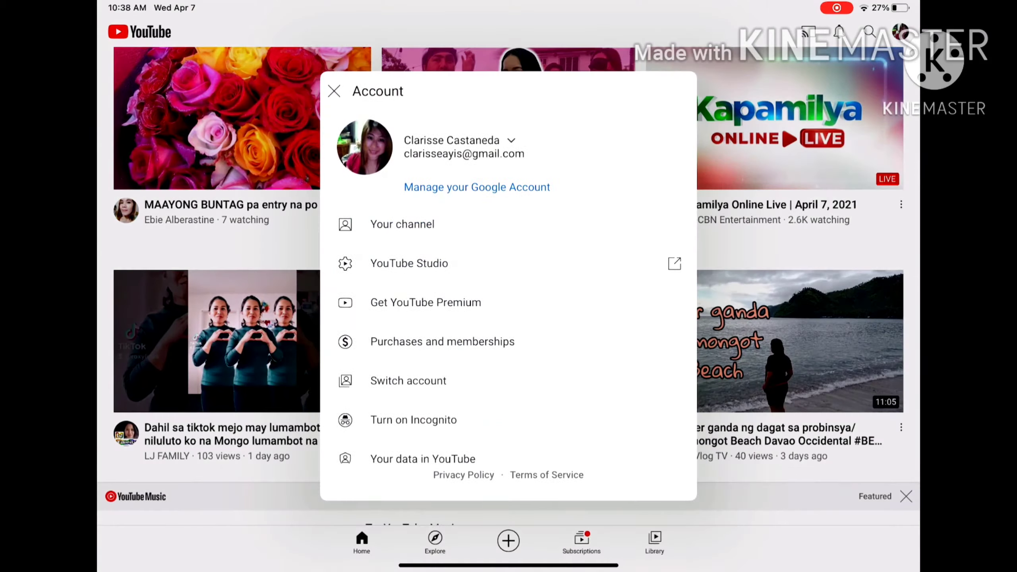
Check the channel's uploads for the new premiere thumbnail, then open the Pork Hamunado with PineApple watch page
{"action": "left_click", "coordinate": [402, 224]}
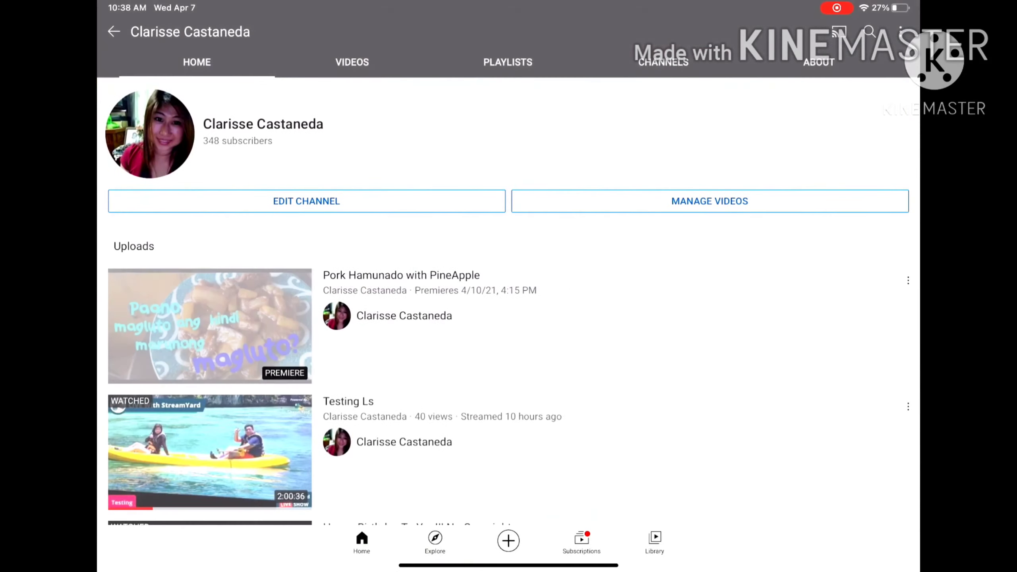
{"action": "scroll", "coordinate": [507, 301], "scroll_direction": "down", "scroll_amount": 1}
{"action": "left_click", "coordinate": [210, 276]}
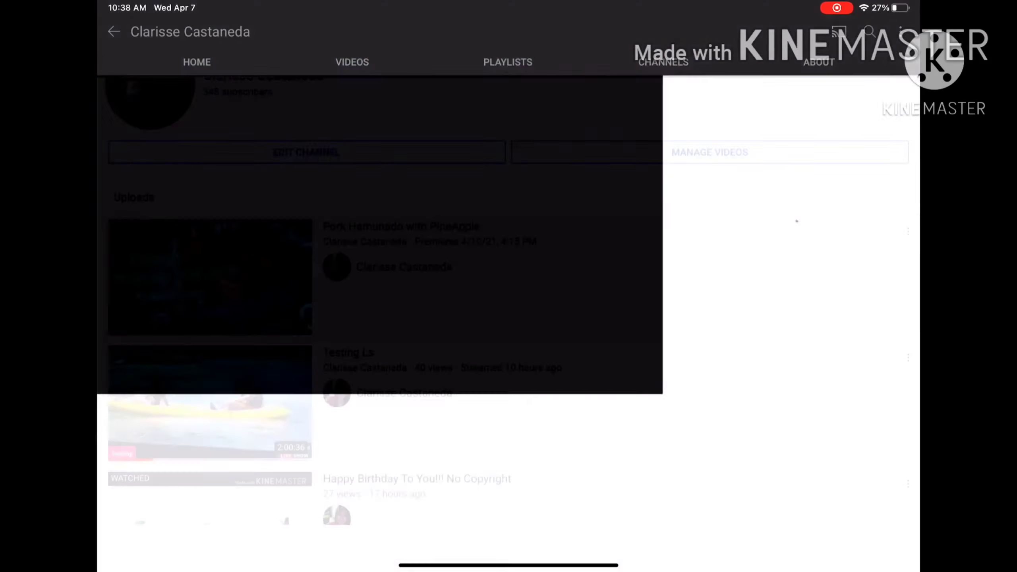